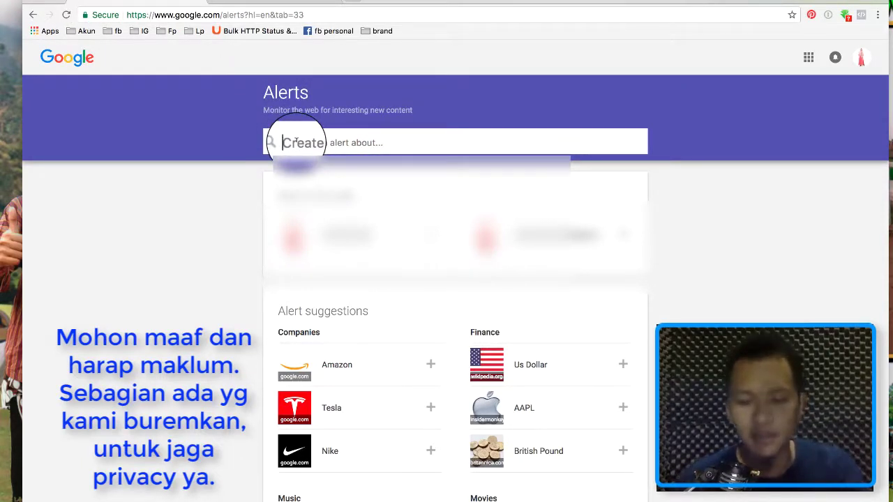
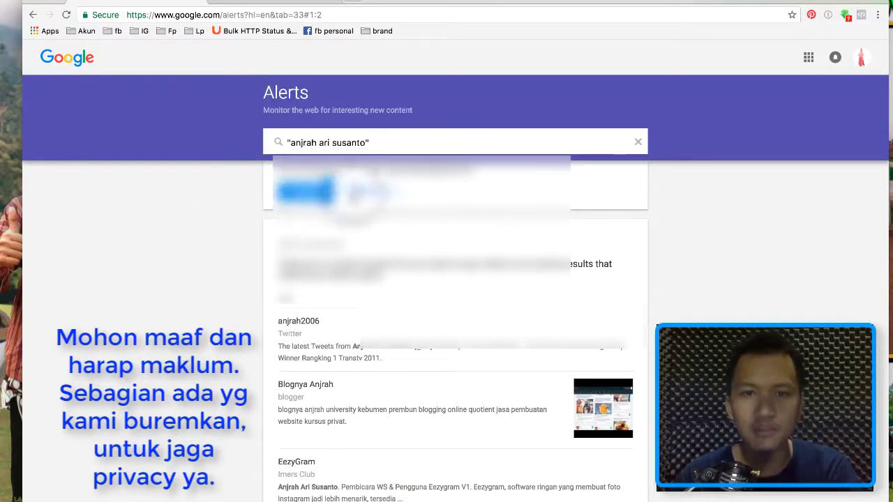
# Show the alert options, set How often to 'At most once a day' and keep Sources on Automatic.
pyautogui.click(370, 192)
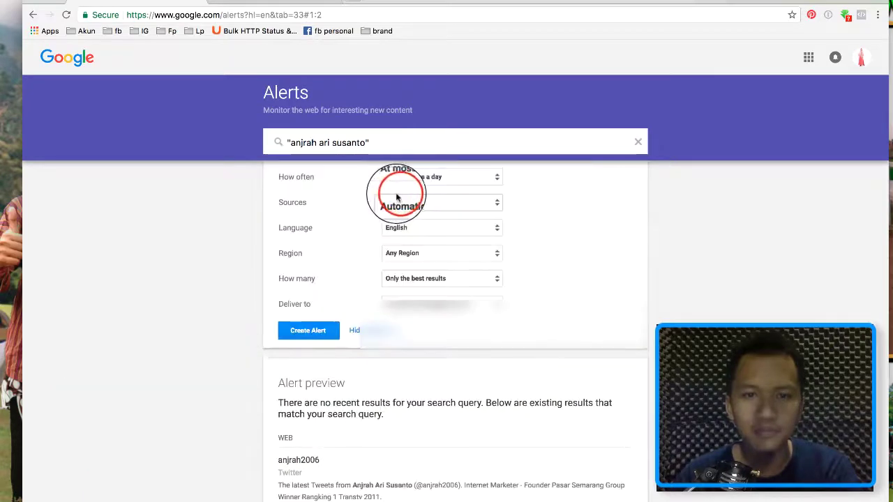
pyautogui.click(423, 178)
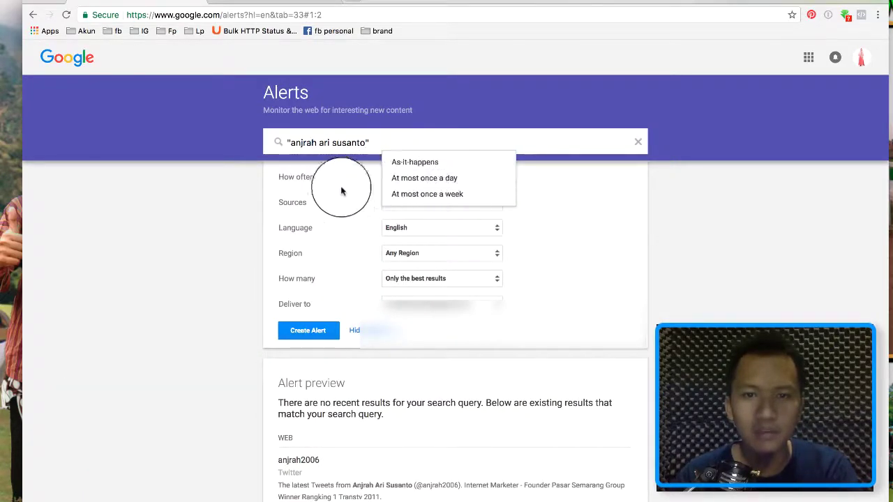
pyautogui.click(412, 183)
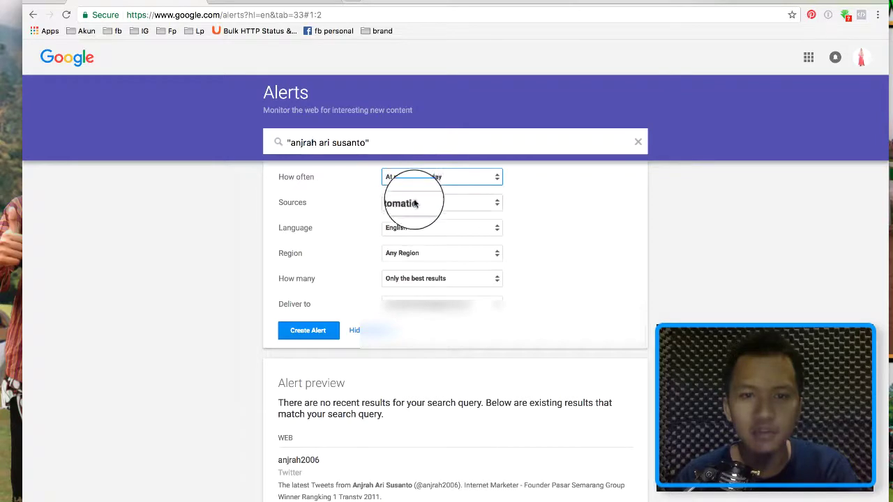
pyautogui.click(414, 202)
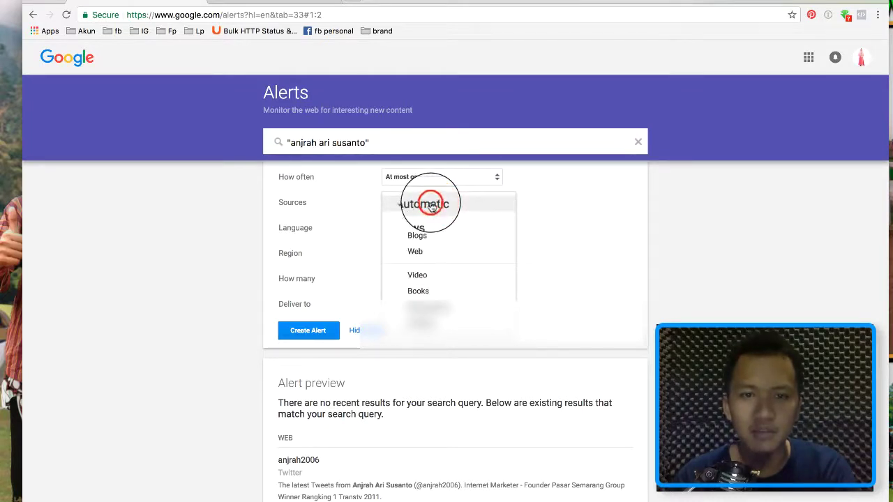
pyautogui.click(431, 204)
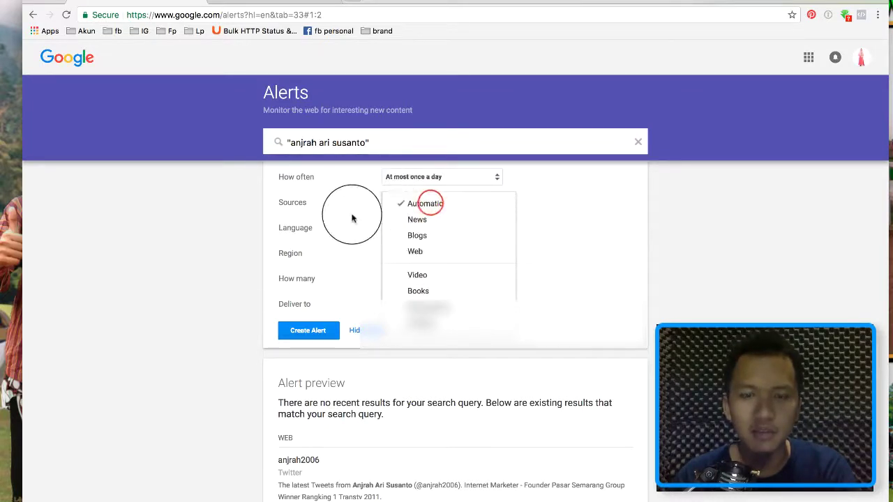
pyautogui.click(433, 220)
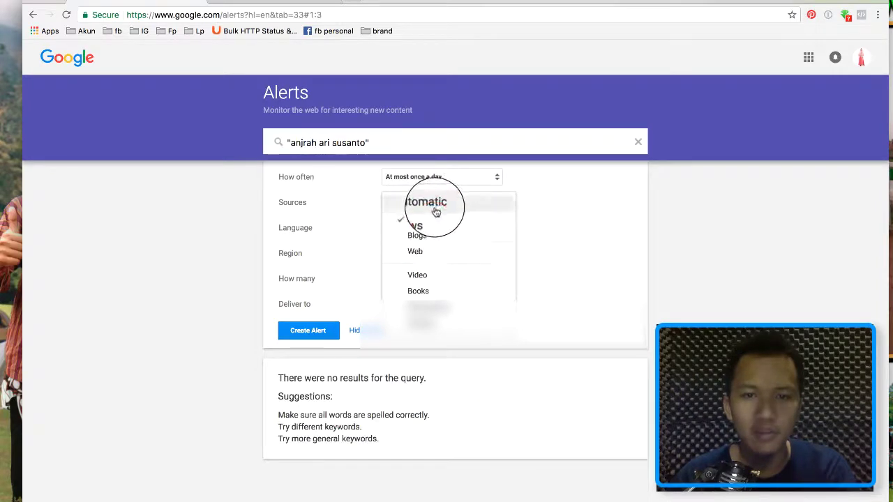
pyautogui.click(434, 205)
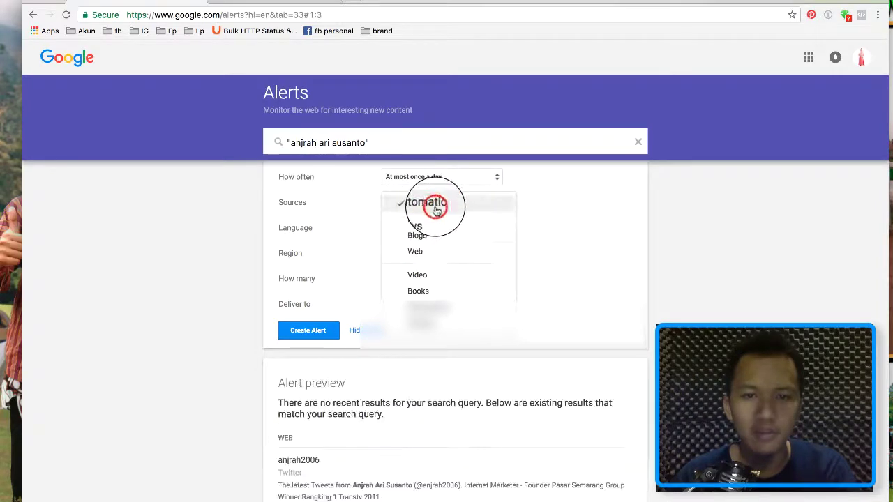
pyautogui.click(539, 235)
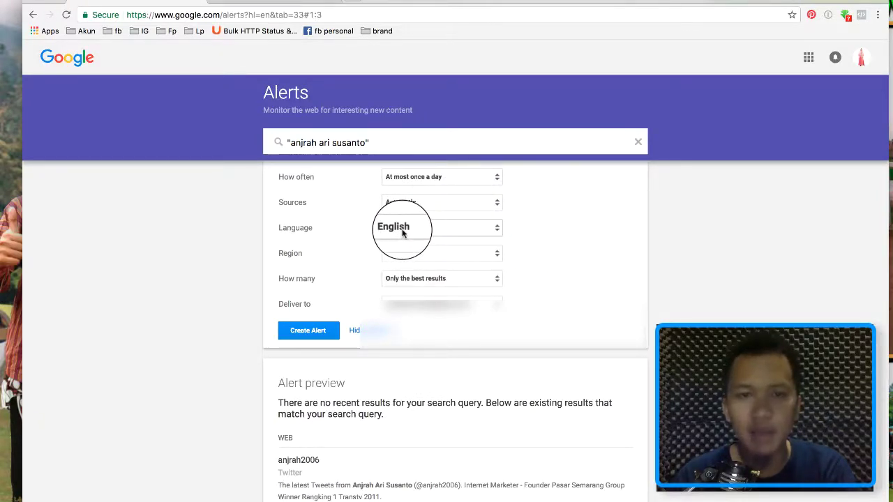
# Set the alert language to Indonesian.
pyautogui.click(403, 233)
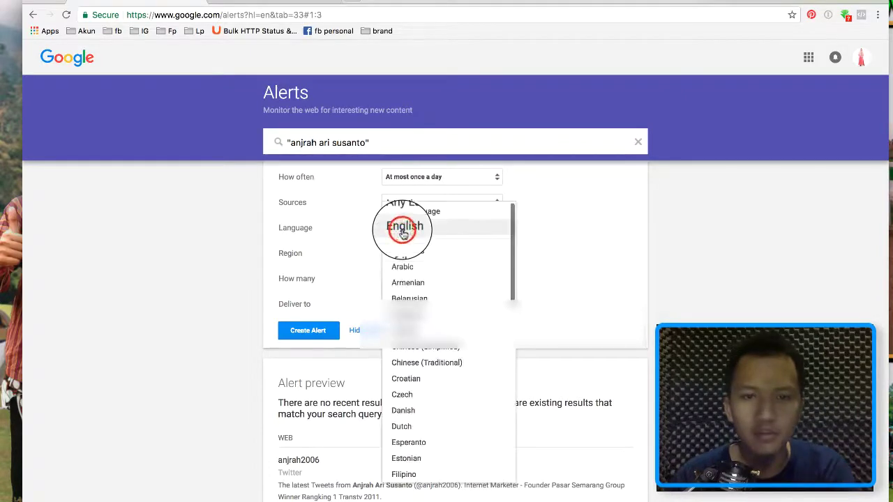
pyautogui.scroll(-4, 423, 289)
pyautogui.scroll(-3, 423, 289)
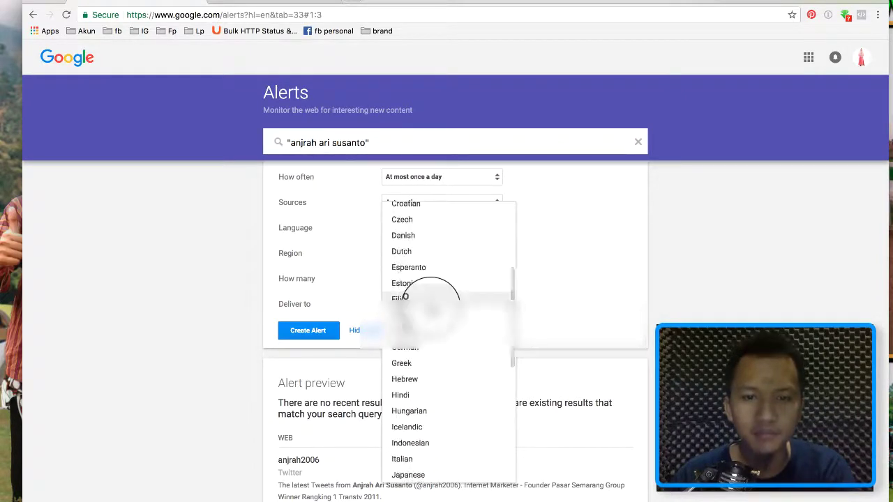
pyautogui.click(433, 361)
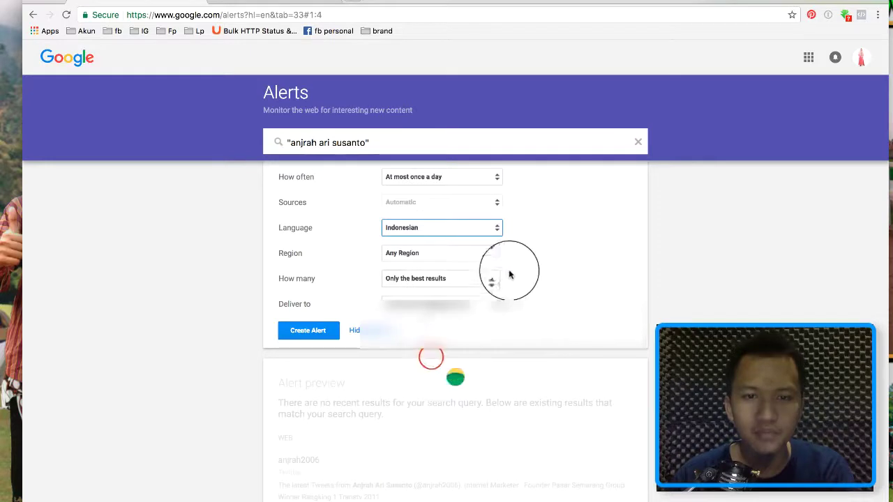
# Set the alert region to Indonesia.
pyautogui.click(443, 254)
pyautogui.scroll(-10, 440, 351)
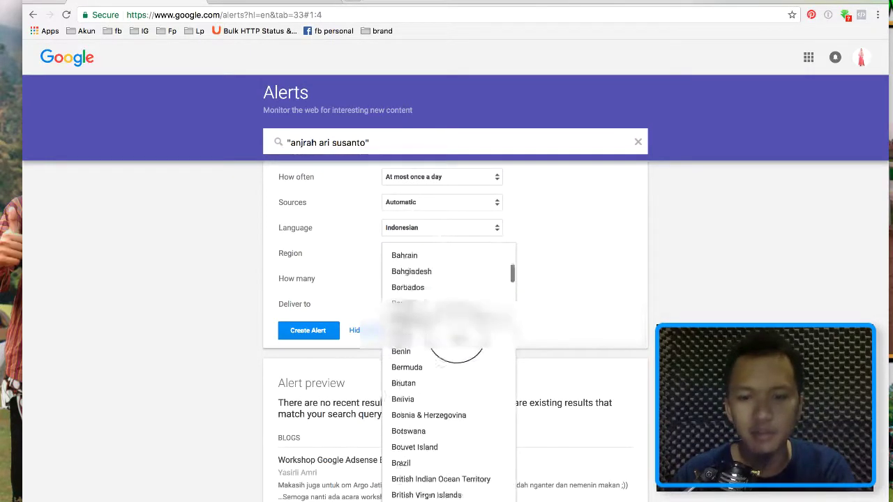
pyautogui.scroll(-8, 462, 320)
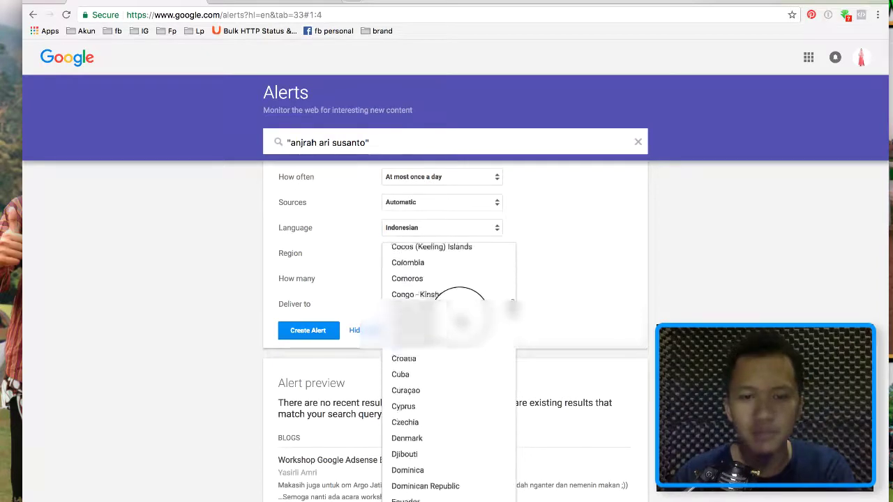
pyautogui.scroll(-2, 461, 319)
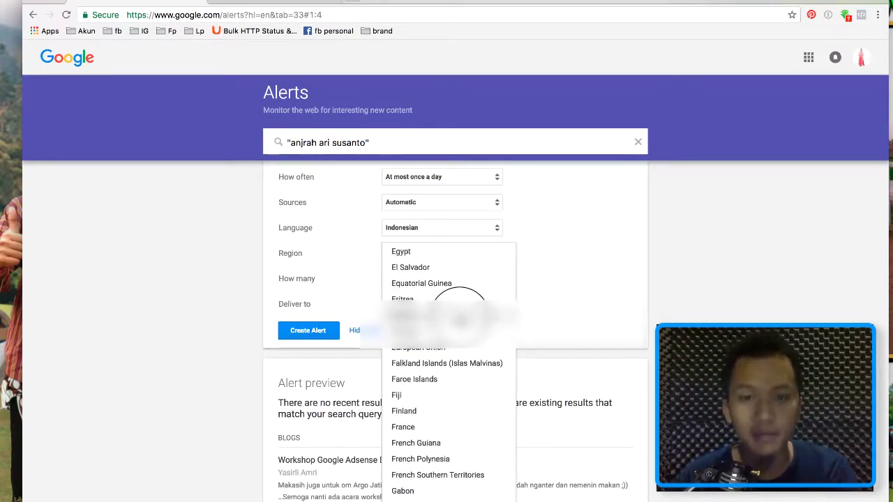
pyautogui.scroll(-4, 459, 307)
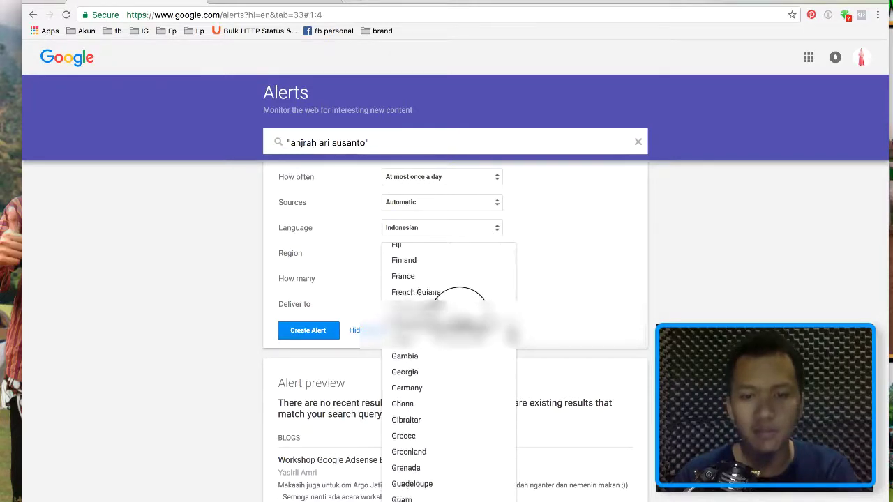
pyautogui.scroll(-6, 459, 314)
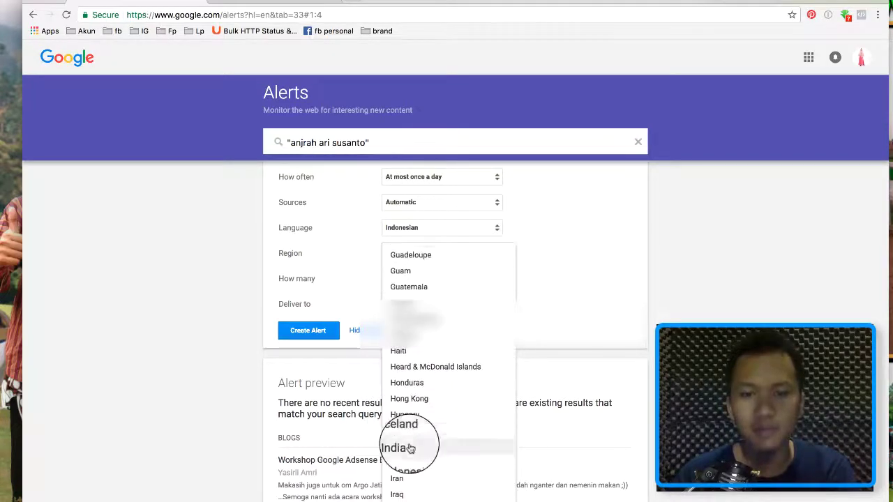
pyautogui.click(420, 458)
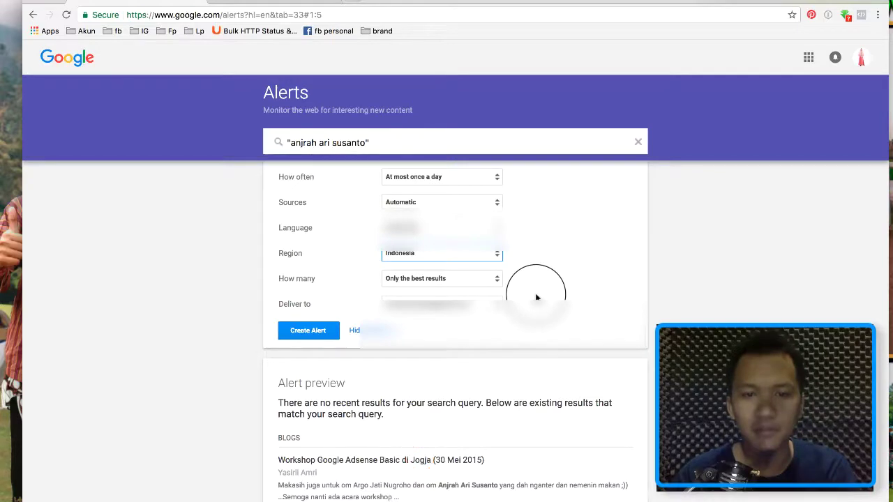
pyautogui.scroll(-1, 536, 297)
pyautogui.click(415, 208)
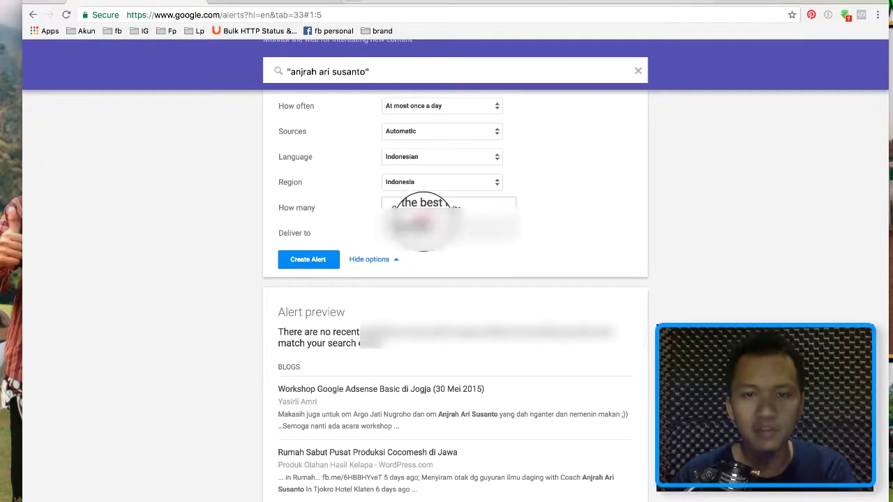
# Choose 'All results' for How many, then scroll to review the alert preview.
pyautogui.click(419, 220)
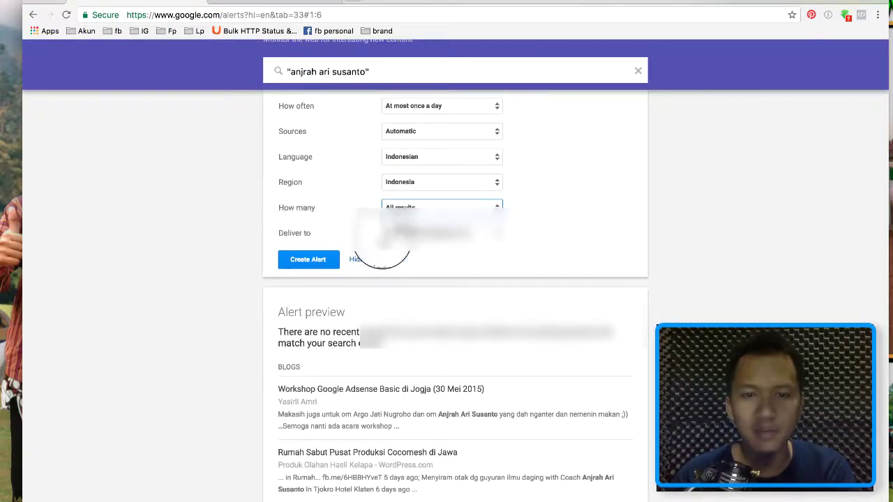
pyautogui.scroll(1, 352, 225)
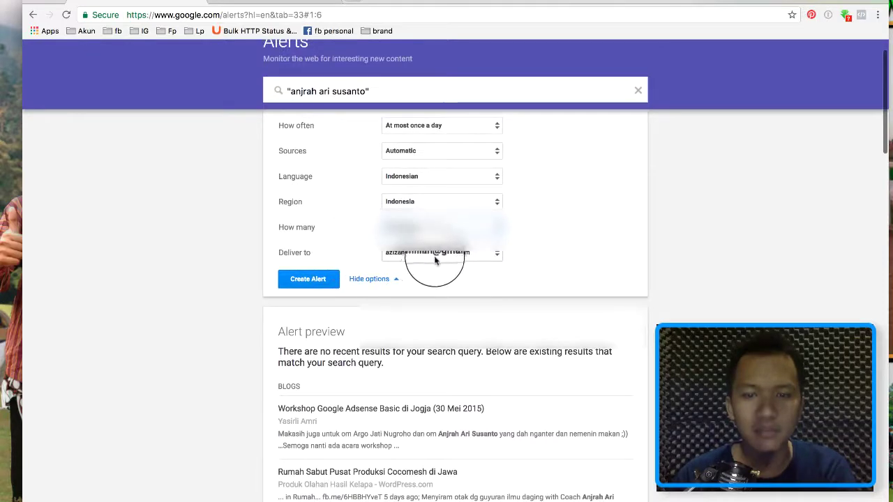
pyautogui.scroll(-2, 365, 250)
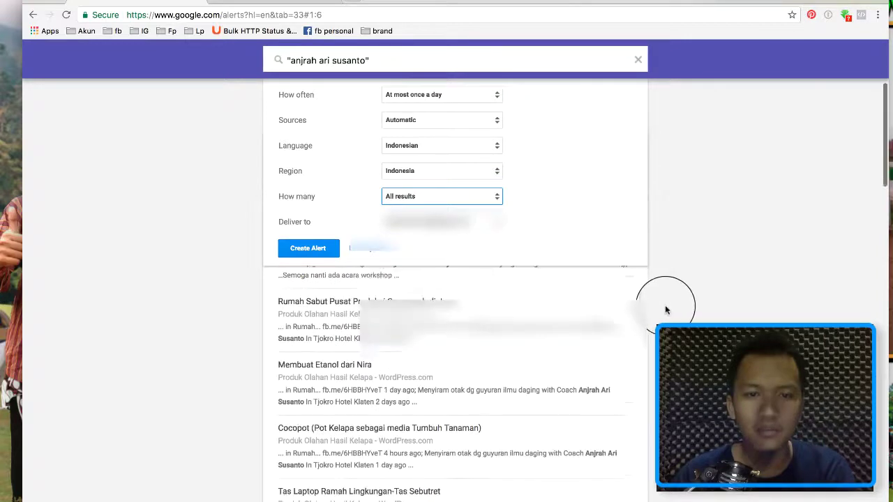
pyautogui.scroll(-4, 723, 309)
pyautogui.scroll(6, 537, 309)
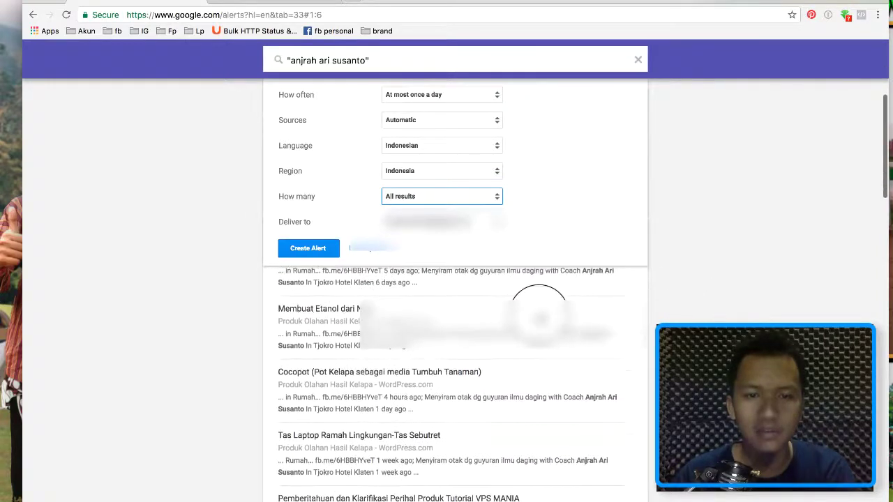
pyautogui.scroll(-3, 209, 286)
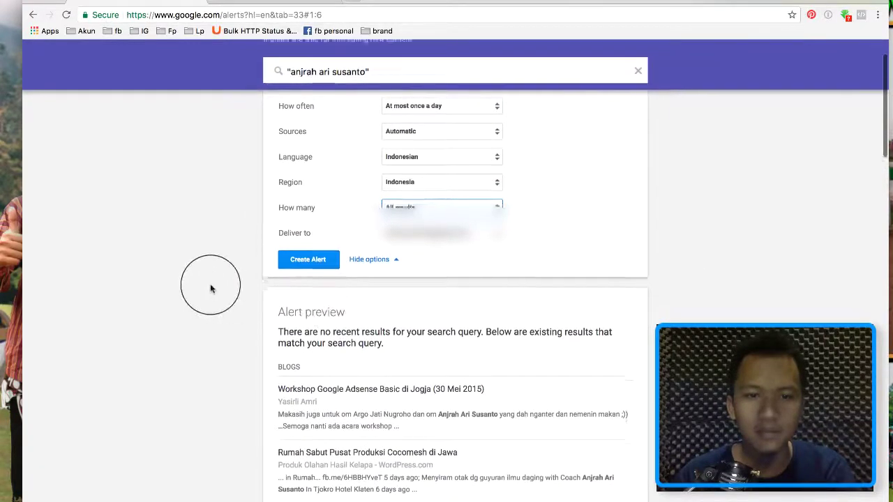
pyautogui.scroll(1, 317, 286)
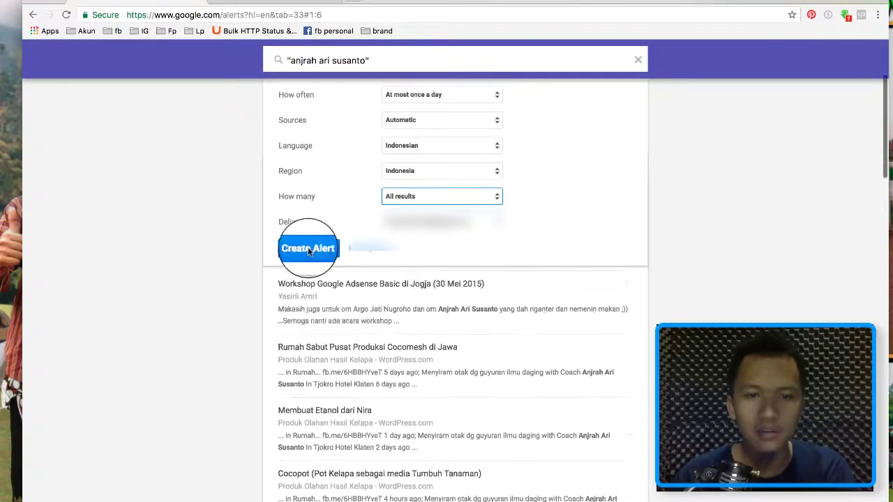
pyautogui.scroll(-2, 361, 318)
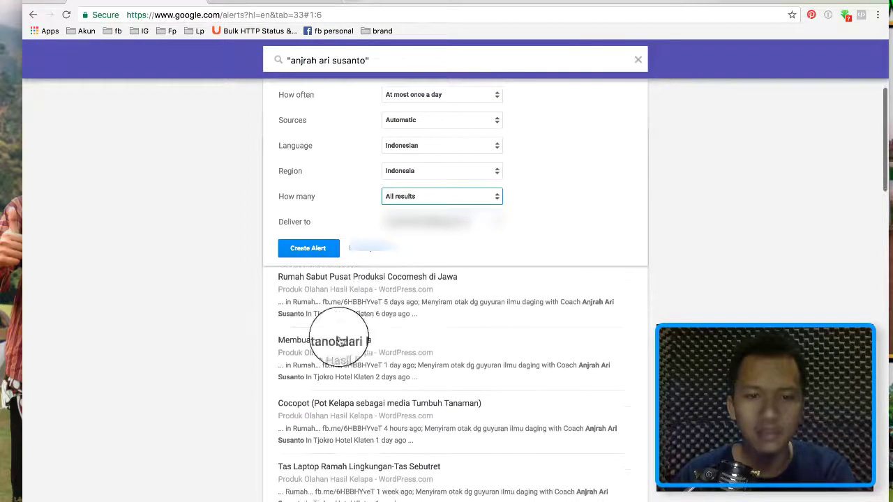
pyautogui.scroll(-4, 447, 359)
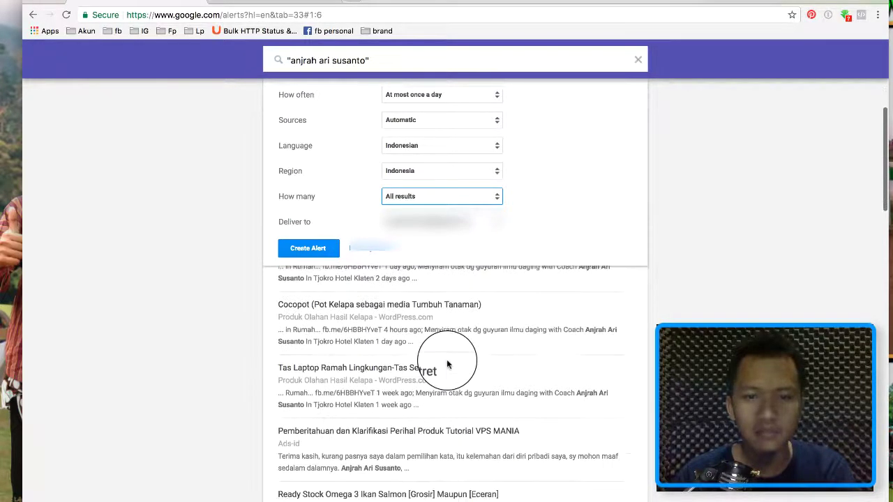
pyautogui.scroll(-6, 447, 359)
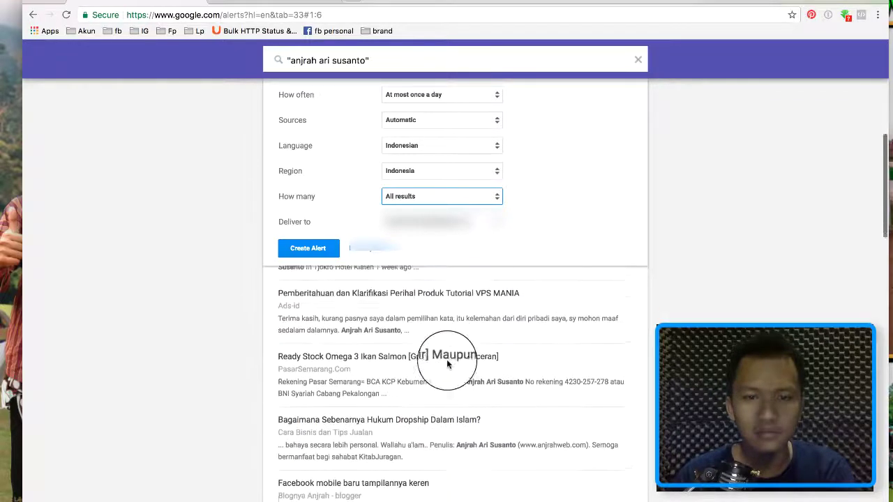
pyautogui.scroll(-10, 447, 364)
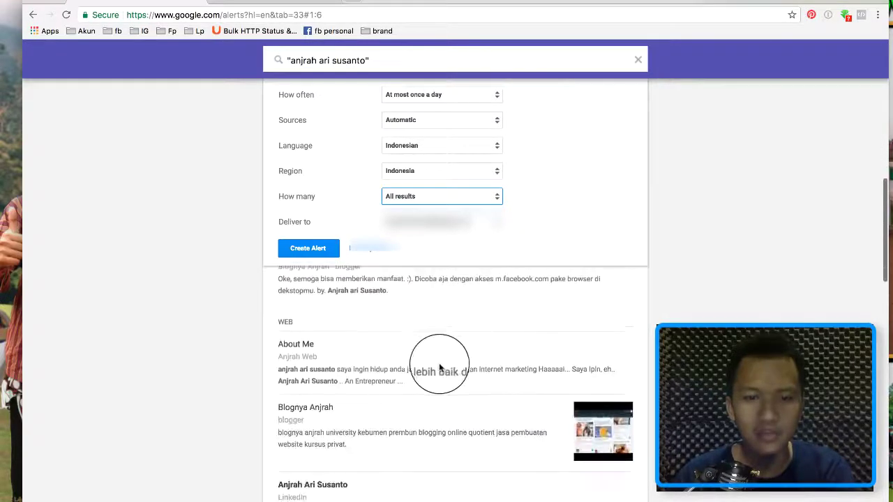
pyautogui.scroll(-8, 441, 361)
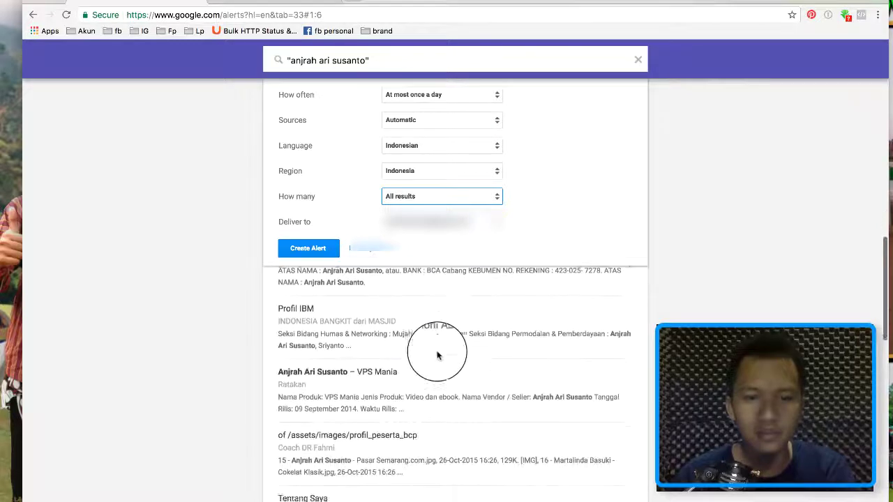
pyautogui.scroll(-9, 438, 356)
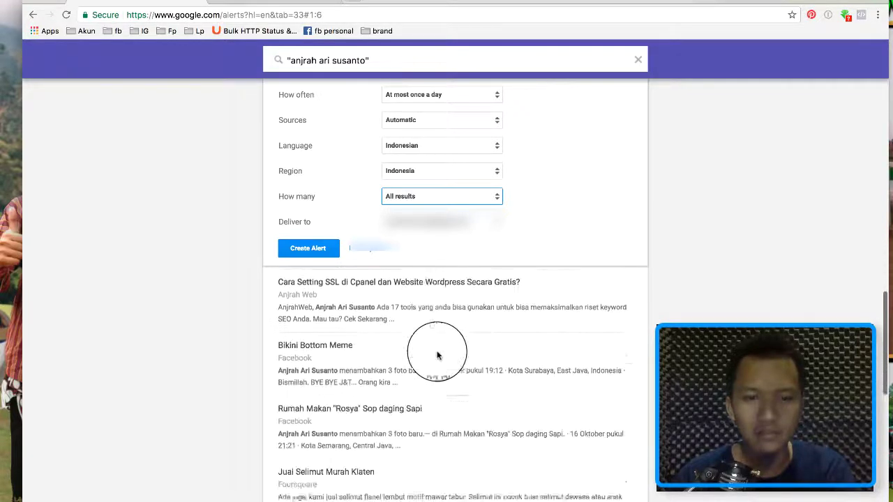
pyautogui.scroll(-8, 437, 356)
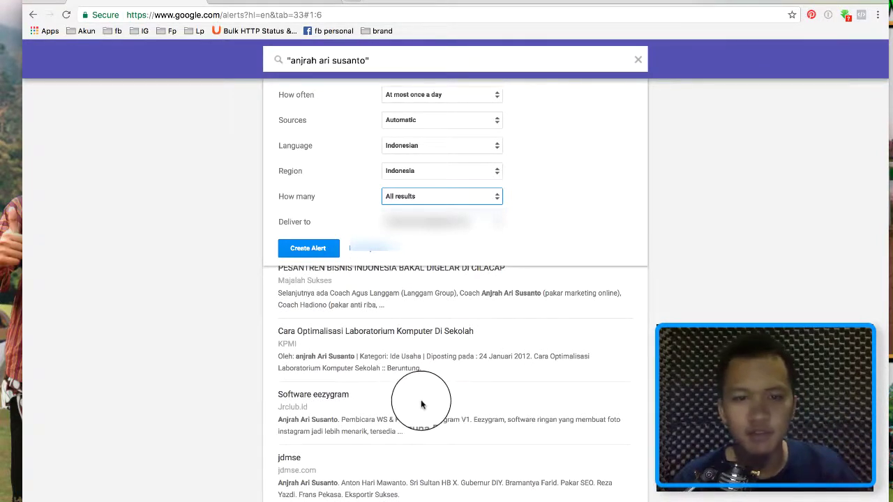
pyautogui.scroll(-1, 422, 404)
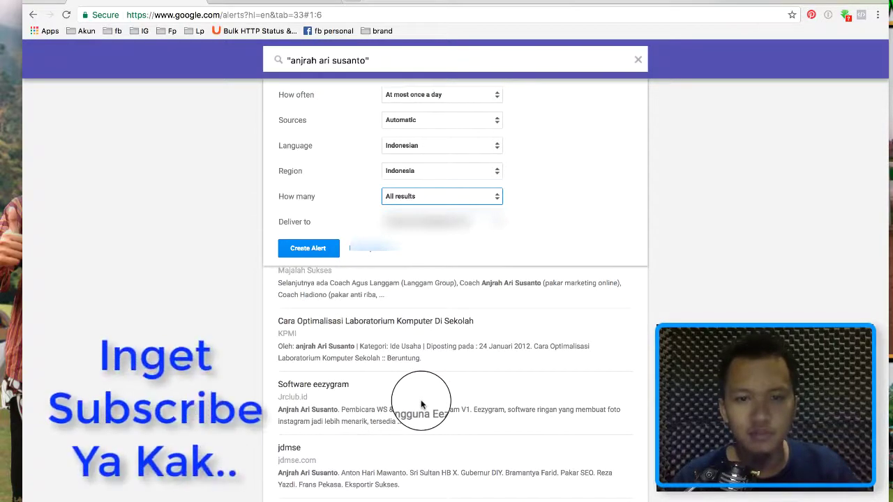
pyautogui.scroll(-3, 422, 405)
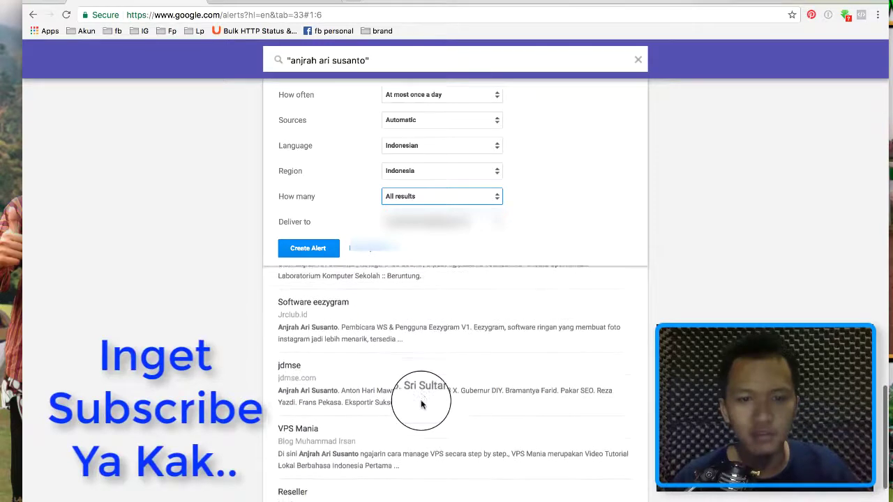
pyautogui.scroll(-3, 421, 404)
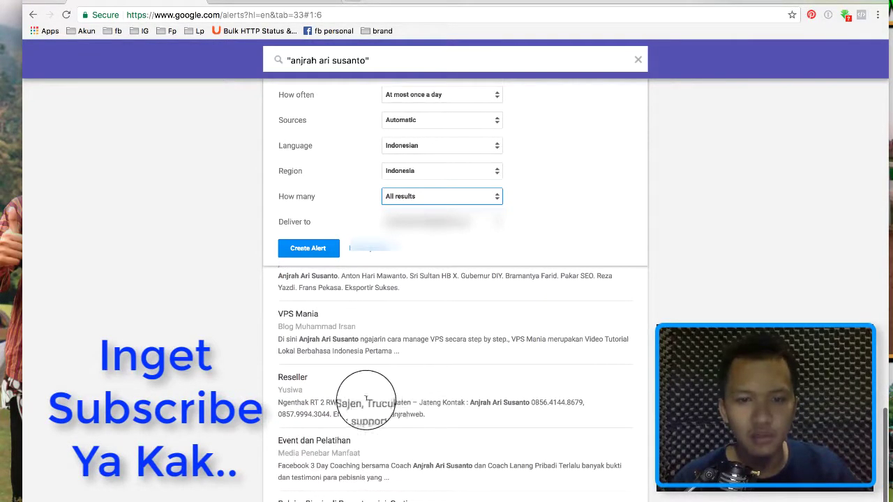
pyautogui.scroll(-5, 339, 410)
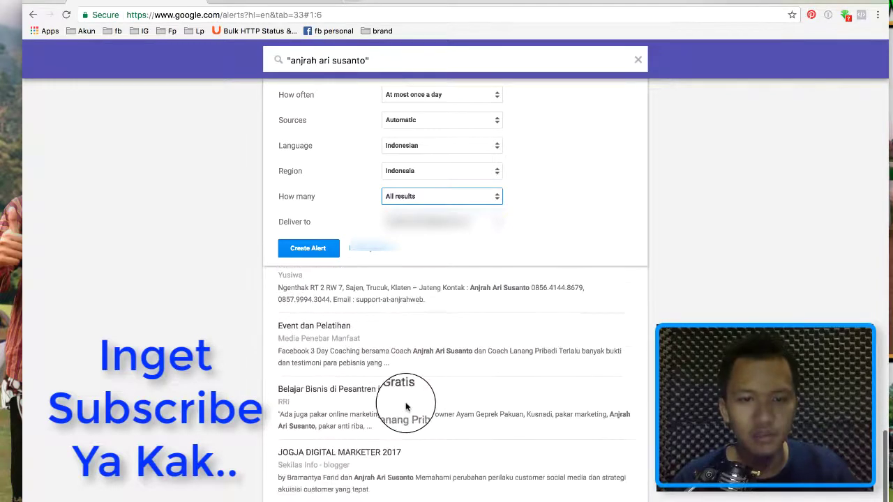
pyautogui.scroll(-5, 406, 406)
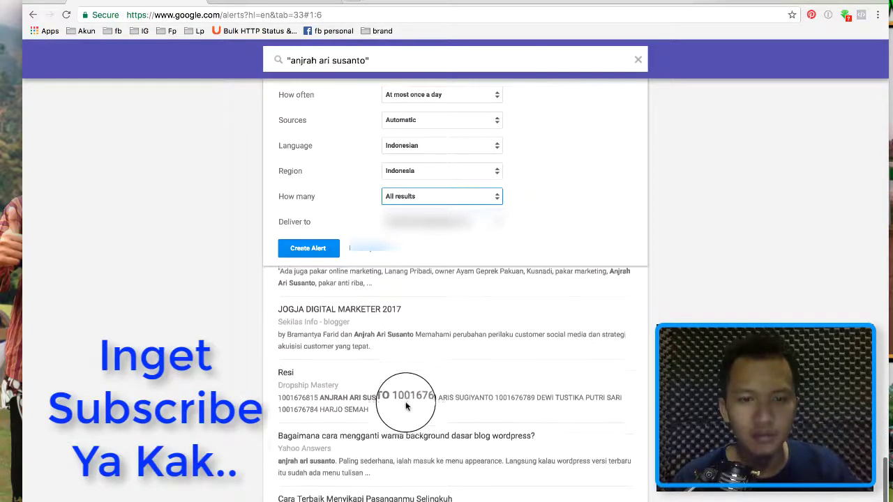
pyautogui.scroll(-1, 406, 406)
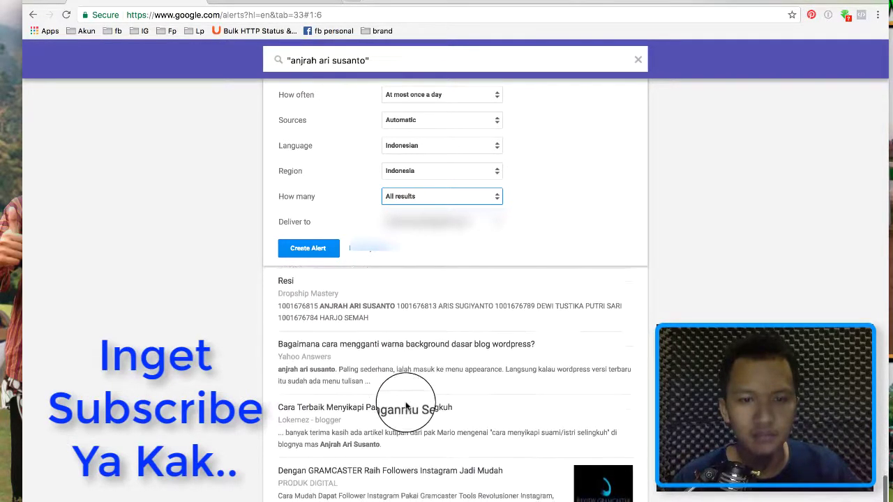
pyautogui.scroll(-1, 410, 407)
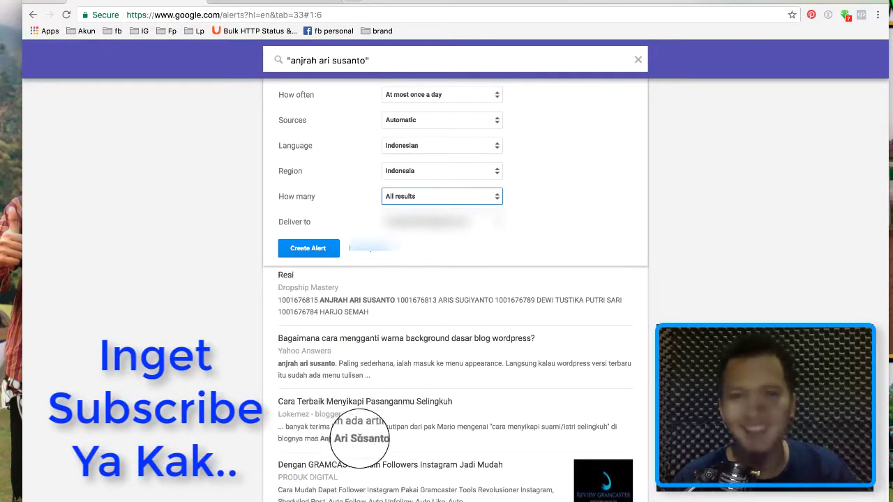
pyautogui.scroll(10, 373, 427)
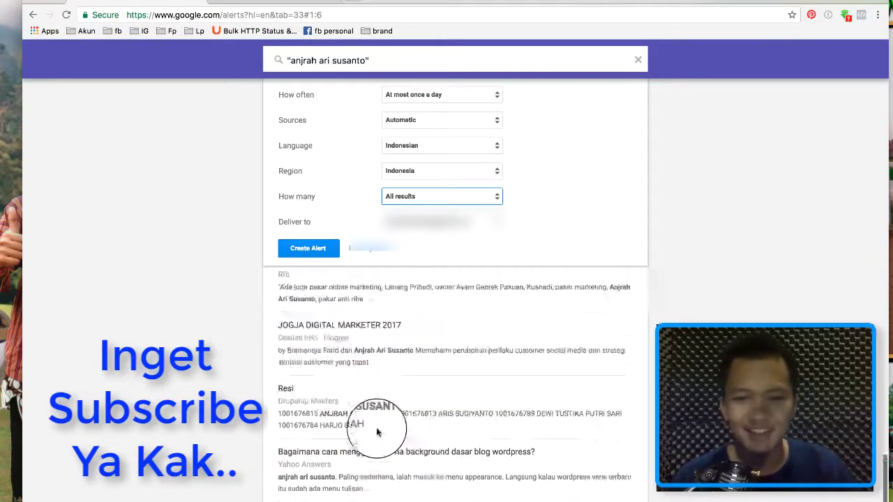
pyautogui.scroll(10, 375, 425)
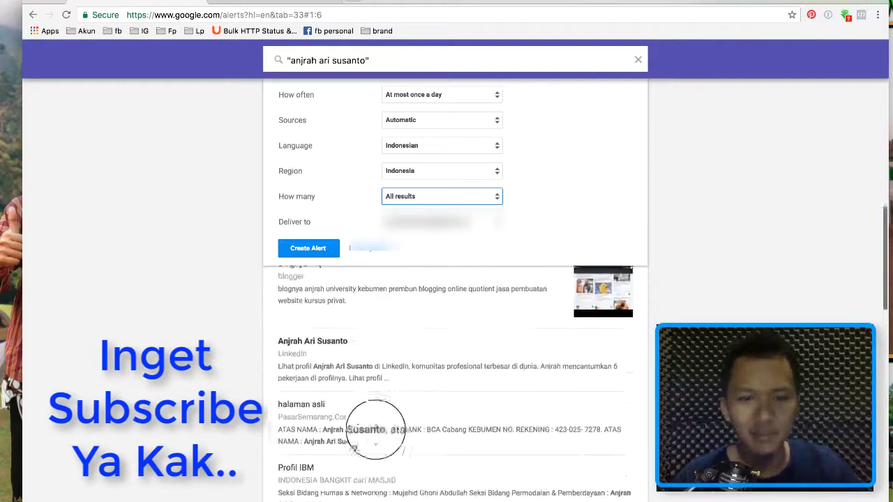
pyautogui.scroll(2, 375, 430)
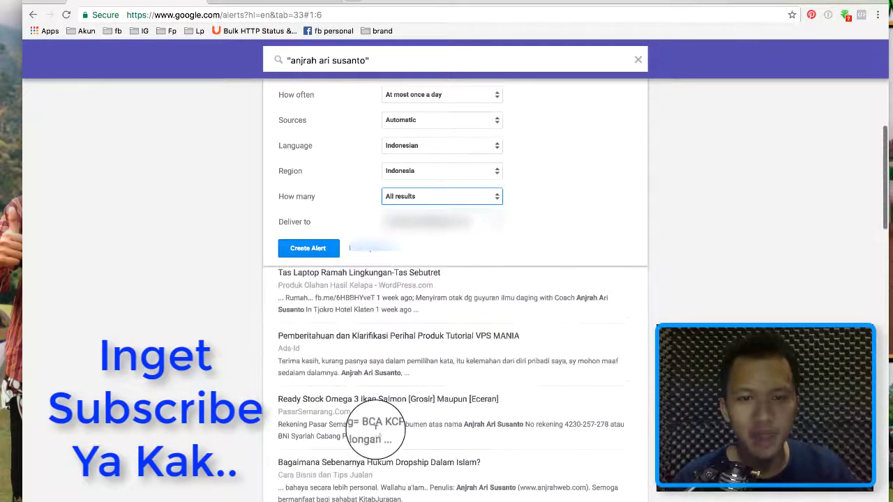
pyautogui.scroll(5, 375, 433)
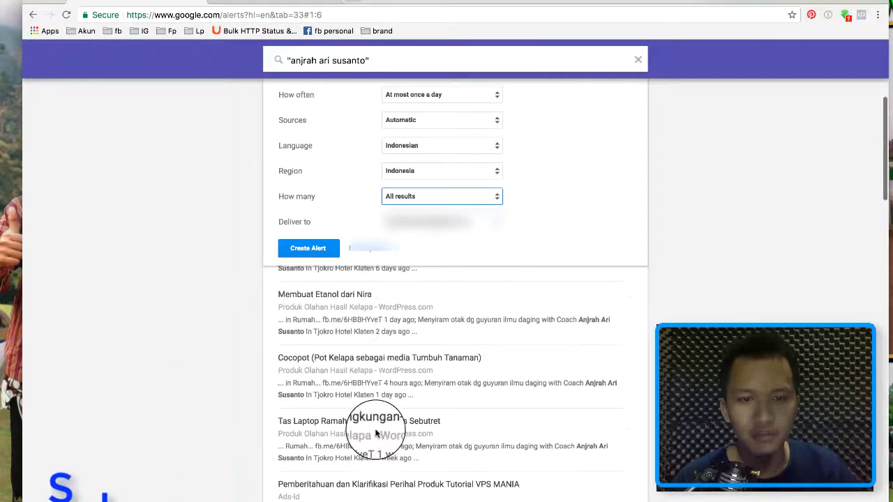
pyautogui.scroll(6, 376, 433)
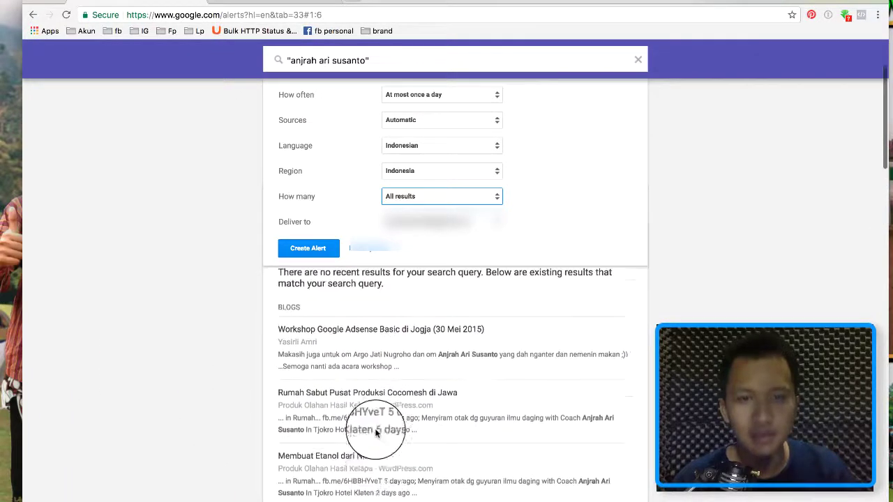
pyautogui.scroll(2, 376, 434)
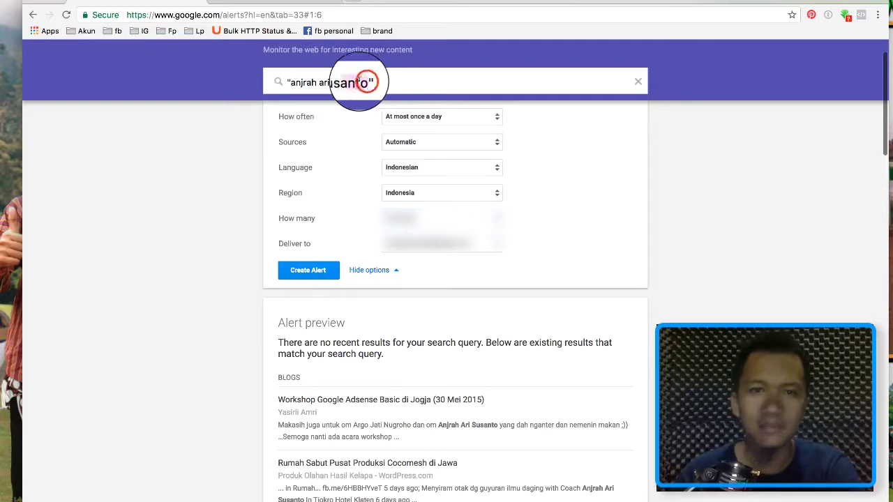
# Correct the query's ending to 'k' and refresh the alert preview.
pyautogui.moveTo(366, 81); pyautogui.dragTo(301, 82)
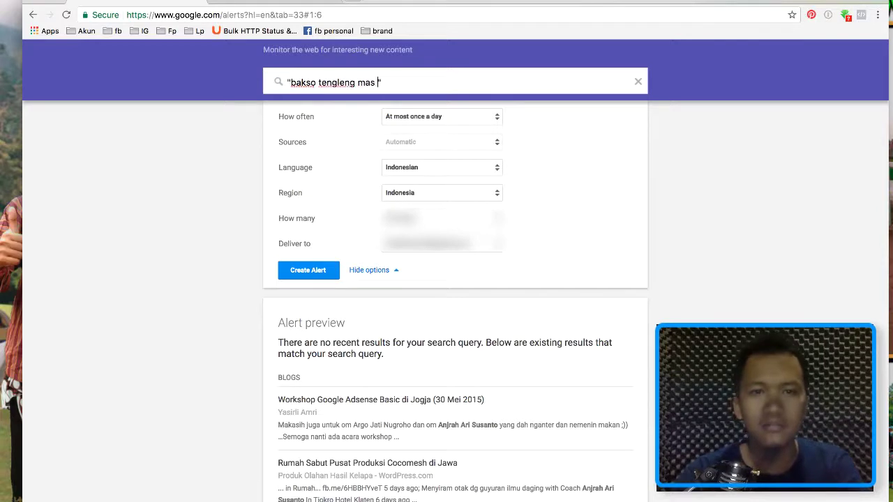
pyautogui.press('BackSpace')
pyautogui.press('BackSpace')
pyautogui.press('BackSpace')
pyautogui.press('BackSpace')
pyautogui.press('BackSpace')
pyautogui.press('BackSpace')
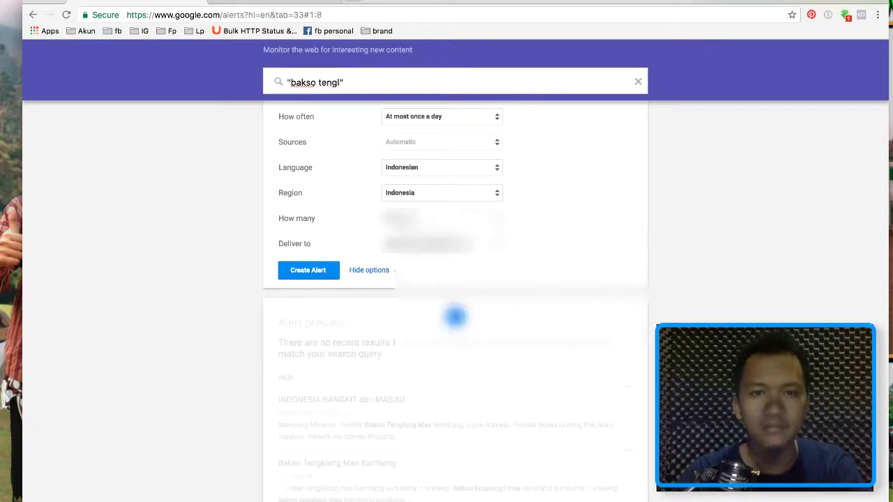
pyautogui.write('kleng mas bambang')
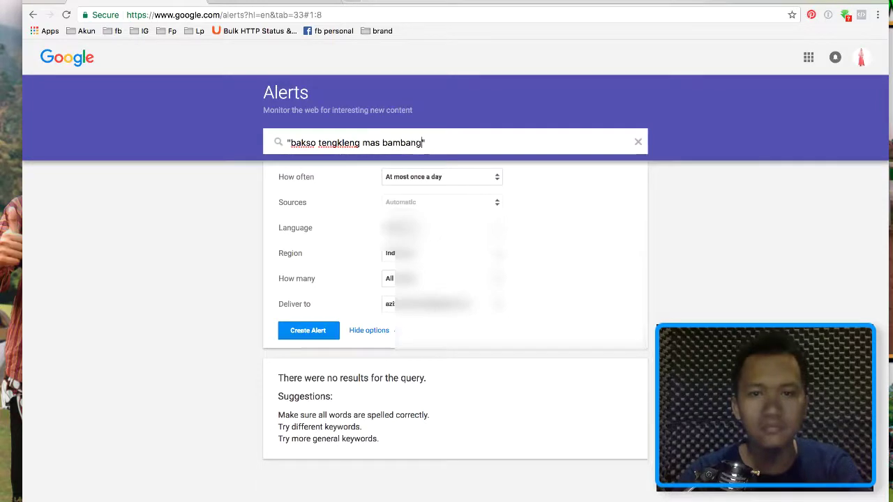
pyautogui.click(454, 378)
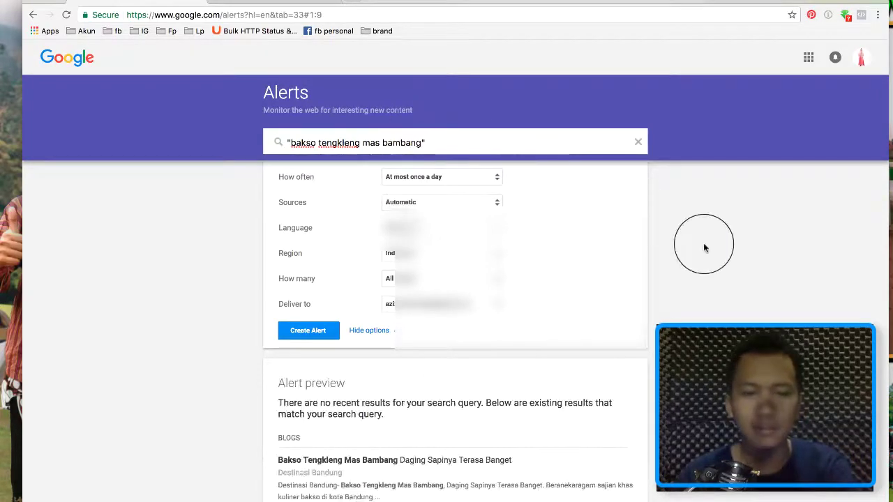
# Review the preview results, then select the old 'bakso tengkleng mas bambang' query.
pyautogui.scroll(-2, 718, 269)
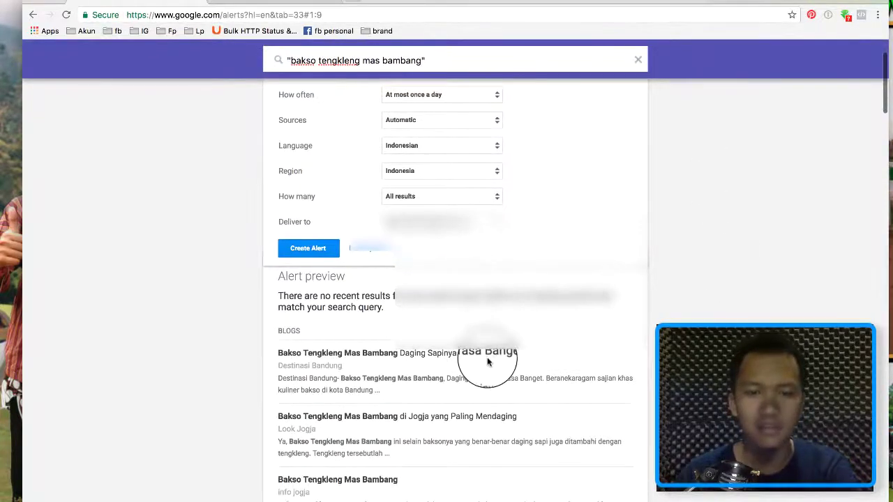
pyautogui.scroll(-2, 487, 370)
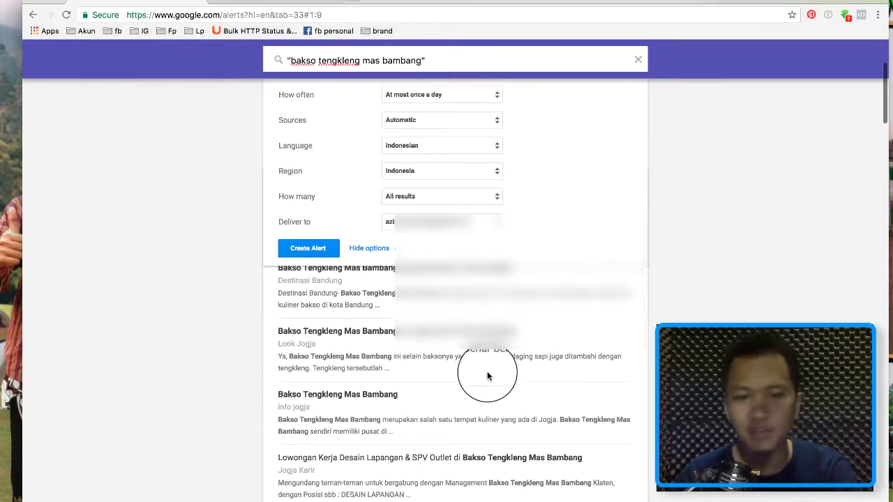
pyautogui.scroll(-2, 487, 377)
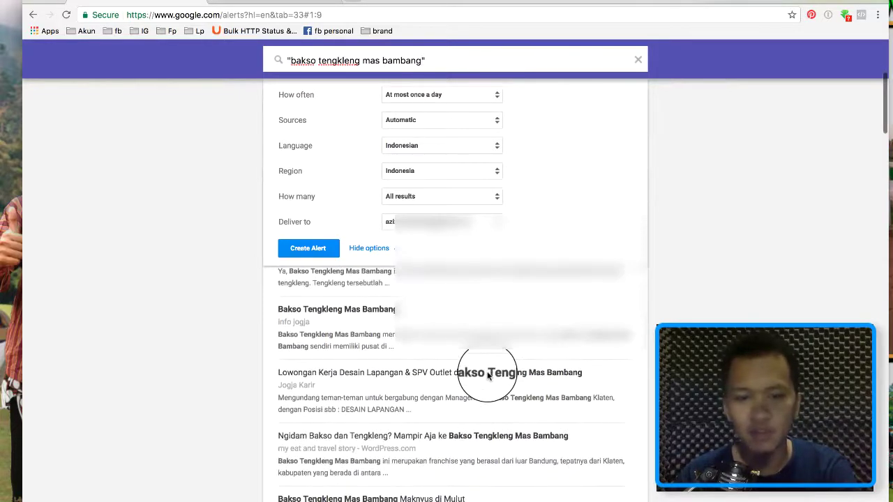
pyautogui.scroll(-1, 489, 375)
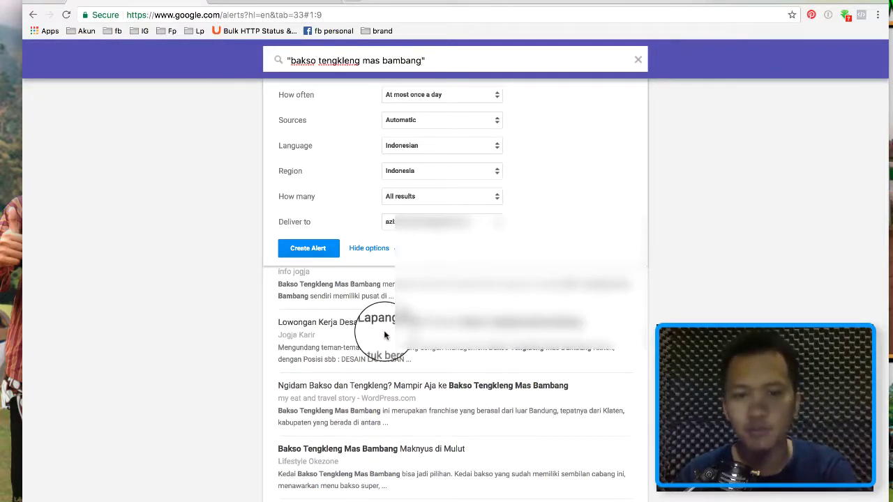
pyautogui.scroll(-1, 384, 333)
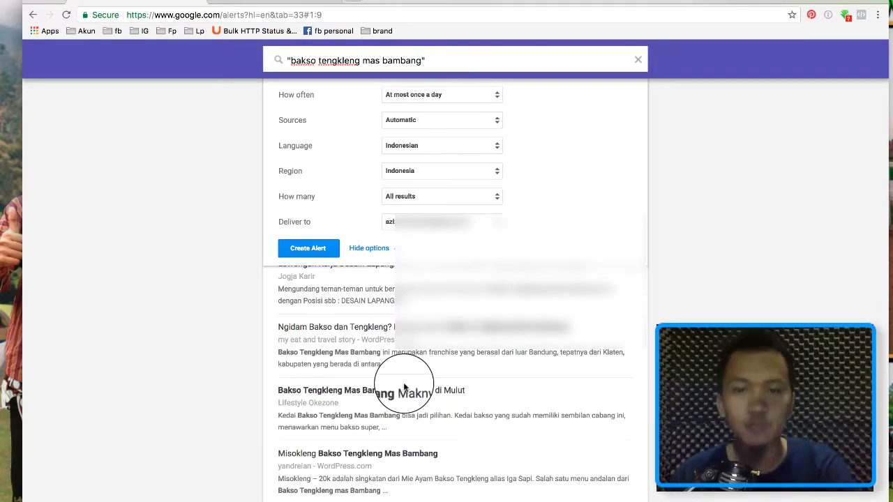
pyautogui.scroll(-5, 404, 386)
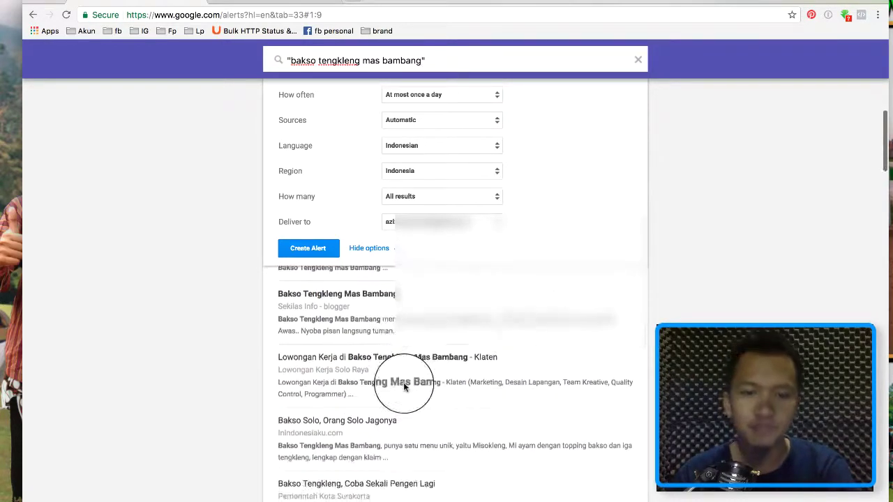
pyautogui.scroll(1, 403, 382)
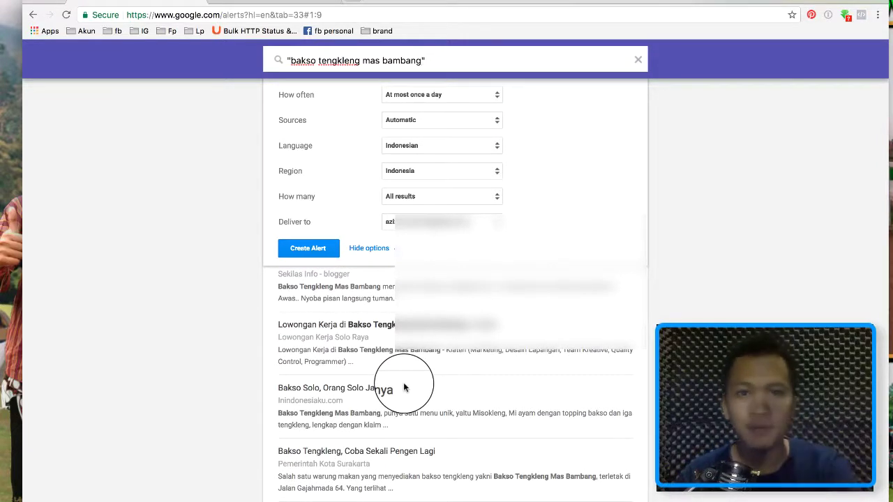
pyautogui.moveTo(290, 60); pyautogui.dragTo(421, 60)
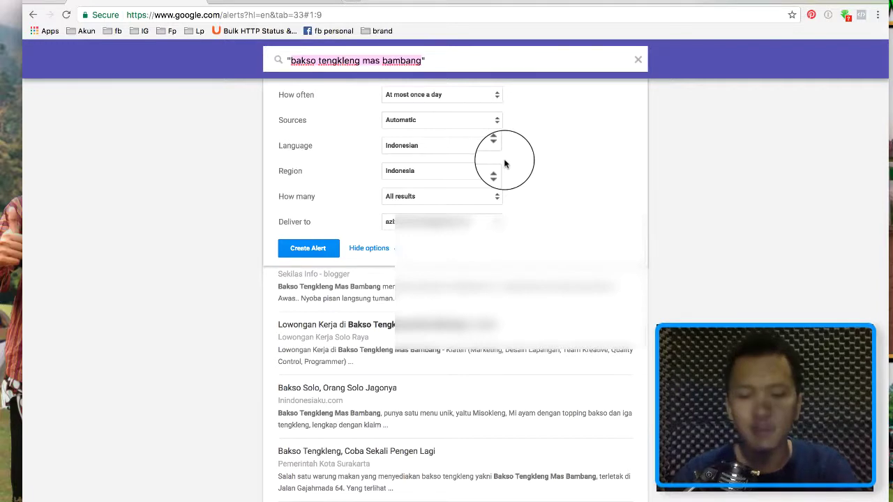
# Type 'kopdar saudagar nusantara' as the alert query, fixing typos along the way.
pyautogui.write('kata k')
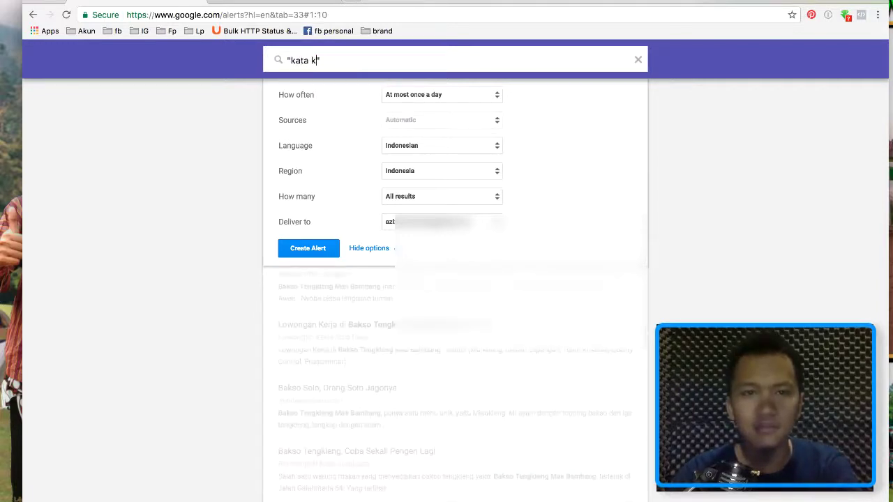
pyautogui.press('BackSpace')
pyautogui.press('BackSpace')
pyautogui.press('BackSpace')
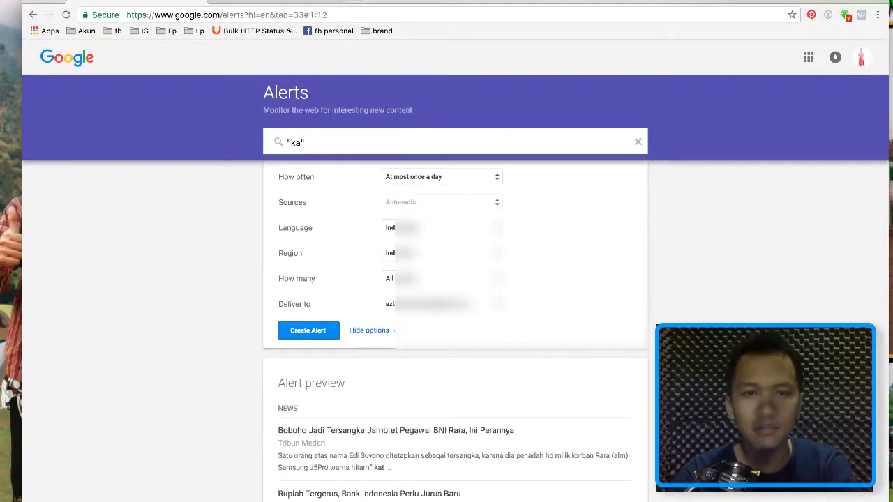
pyautogui.press('BackSpace')
pyautogui.press('BackSpace')
pyautogui.write('kop')
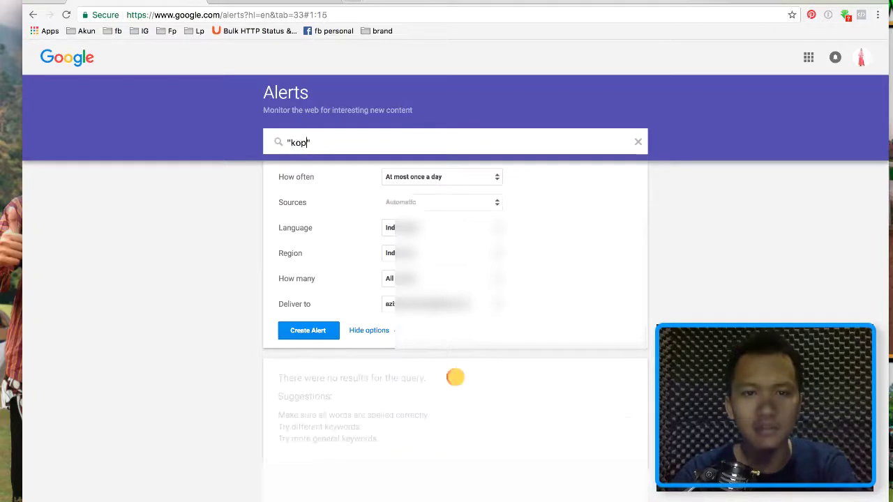
pyautogui.write('dar')
pyautogui.press('BackSpace')
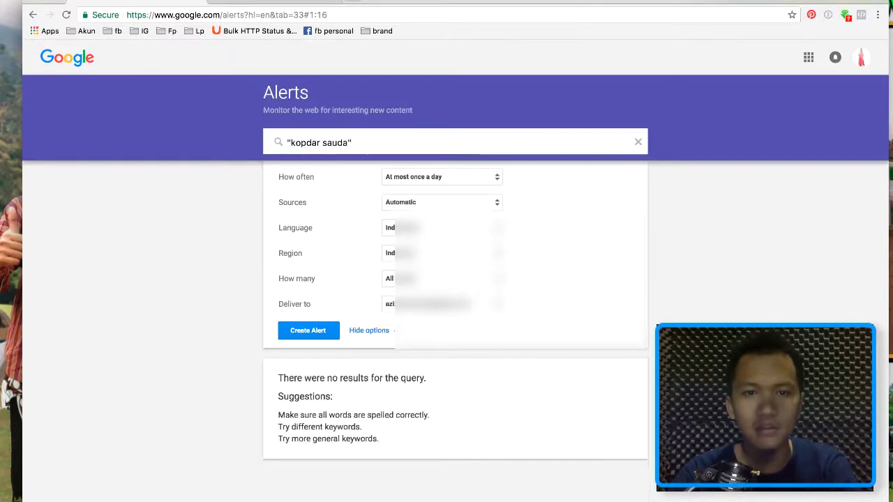
pyautogui.write('agar nusa')
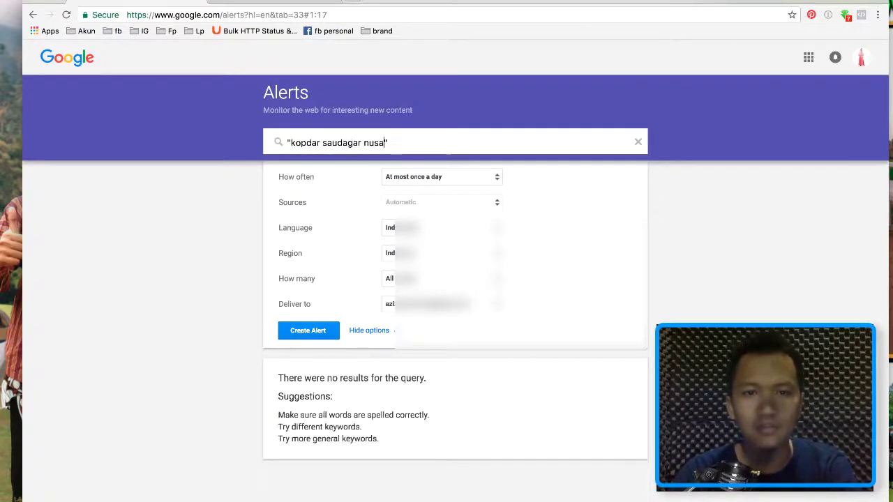
pyautogui.write('ntra')
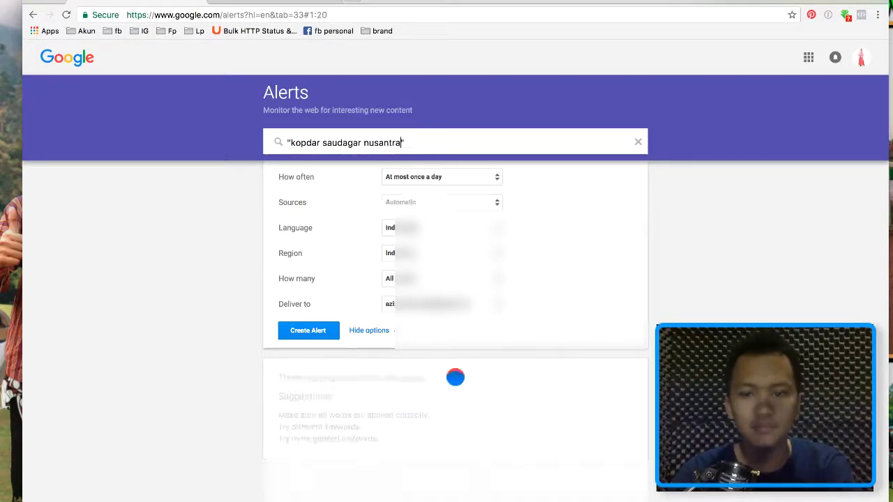
pyautogui.press('BackSpace')
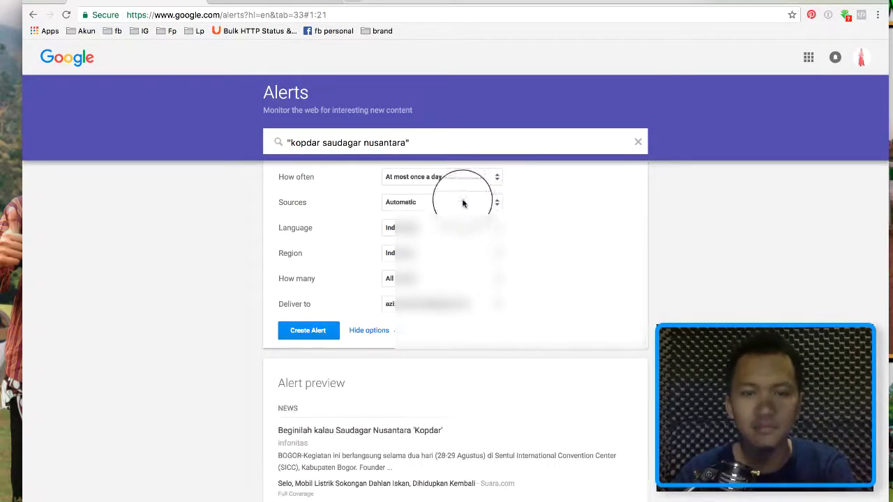
# Scroll through the preview of matching Saudagar Nusantara Kopdar news and web results.
pyautogui.scroll(-1, 592, 356)
pyautogui.scroll(-5, 592, 355)
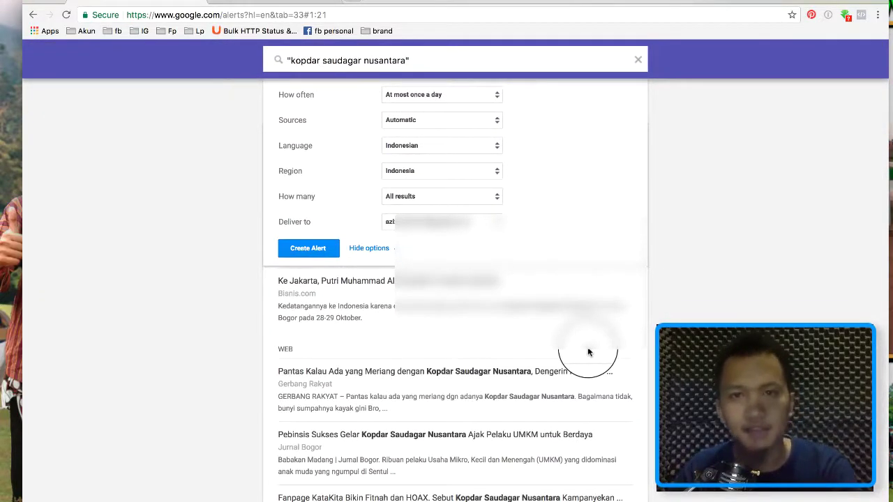
pyautogui.scroll(-5, 588, 353)
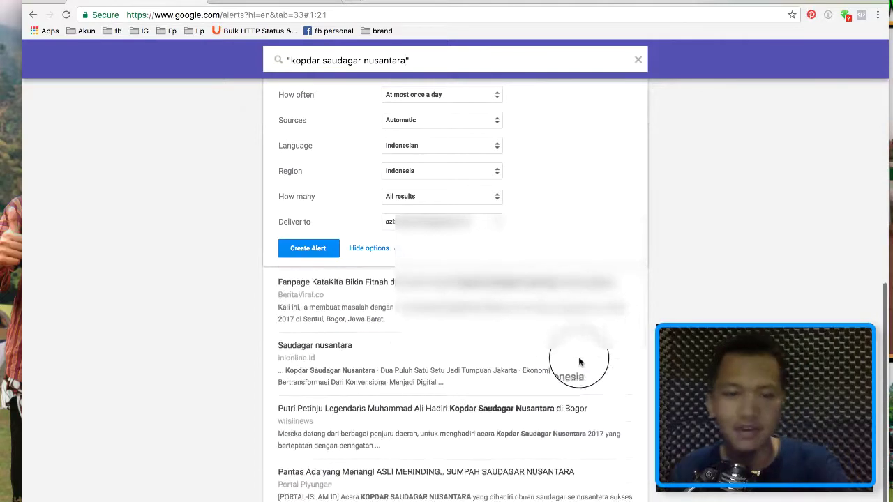
pyautogui.scroll(5, 579, 361)
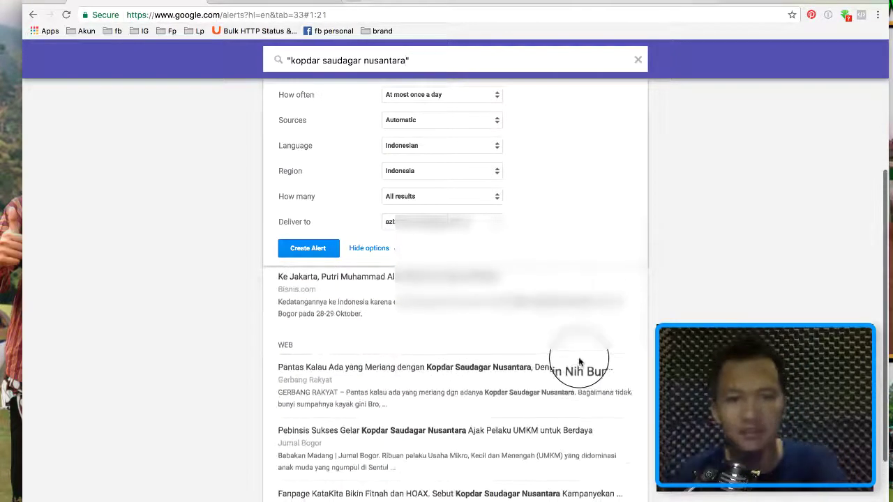
pyautogui.scroll(4, 579, 361)
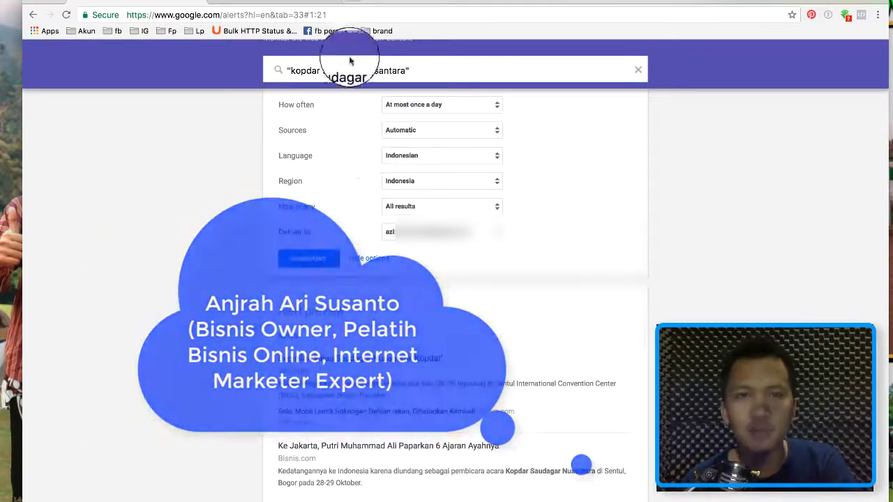
# Search Google for 'hootsuite' in a new tab, then return to the Google Alerts tab.
pyautogui.click(352, 5)
pyautogui.write('hot')
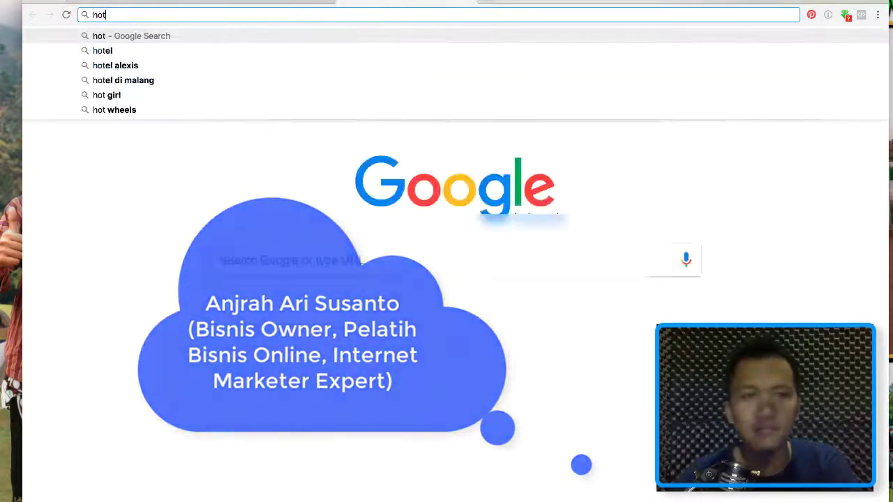
pyautogui.press('BackSpace')
pyautogui.write('ot')
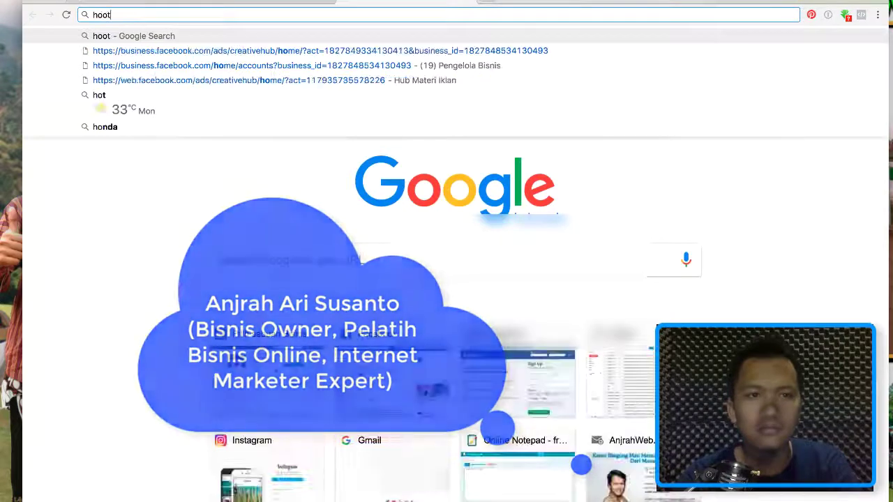
pyautogui.write('suite')
pyautogui.press('Return')
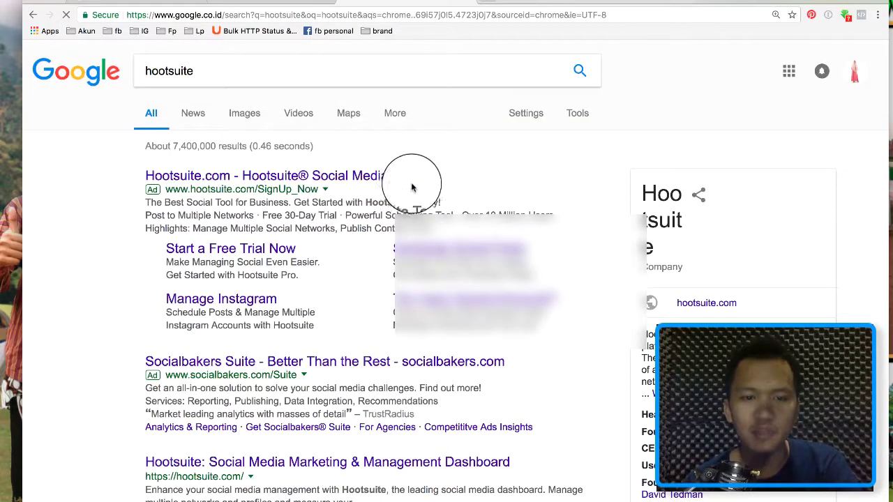
pyautogui.click(155, 3)
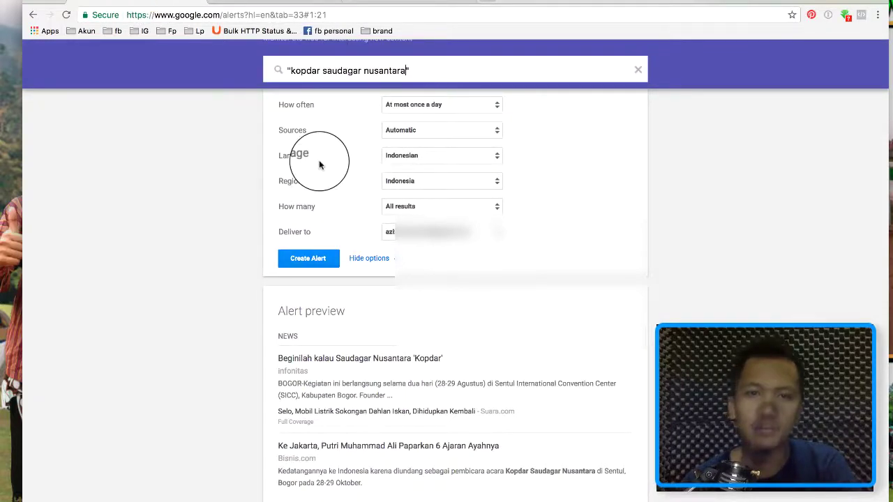
# Create the 'kopdar saudagar nusantara' alert and bring Gmail forward to see its alert email.
pyautogui.click(309, 258)
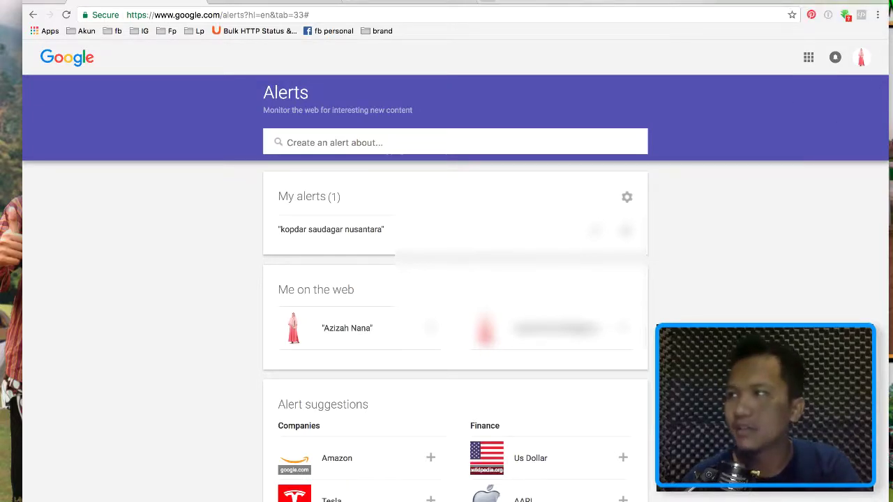
pyautogui.moveTo(892, 16); pyautogui.dragTo(563, 16)
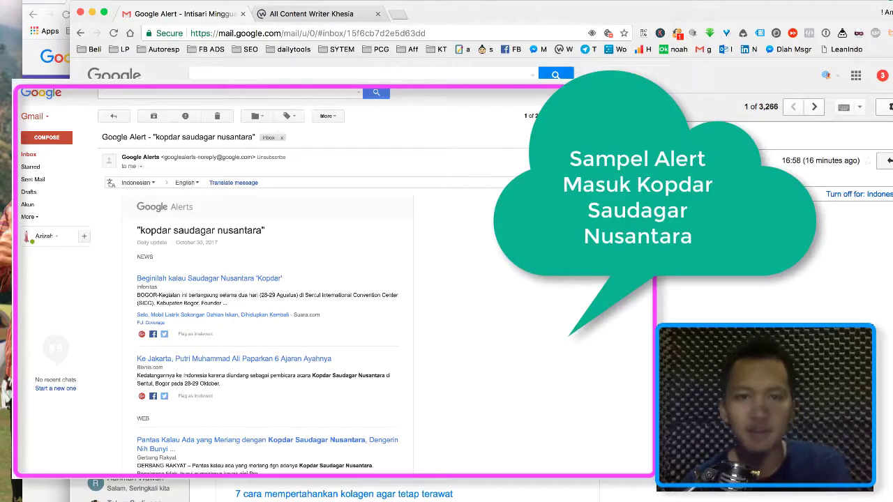
pyautogui.scroll(-10, 447, 293)
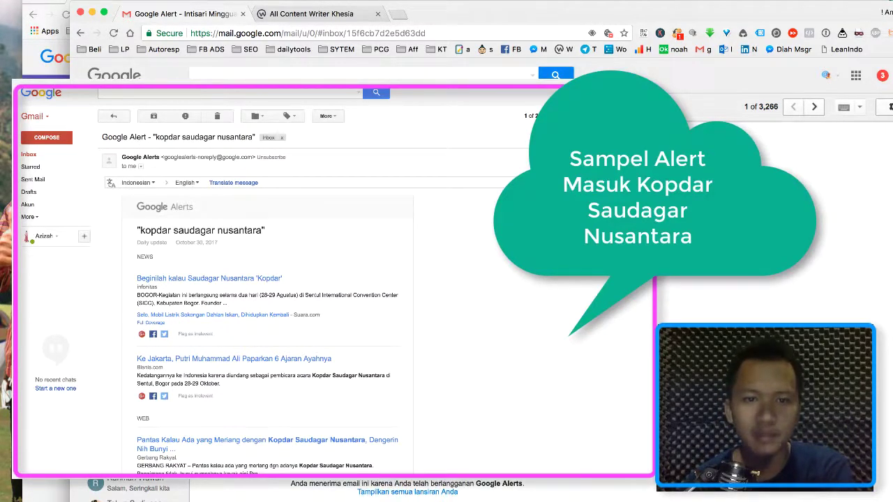
pyautogui.scroll(-3, 447, 293)
pyautogui.scroll(10, 447, 293)
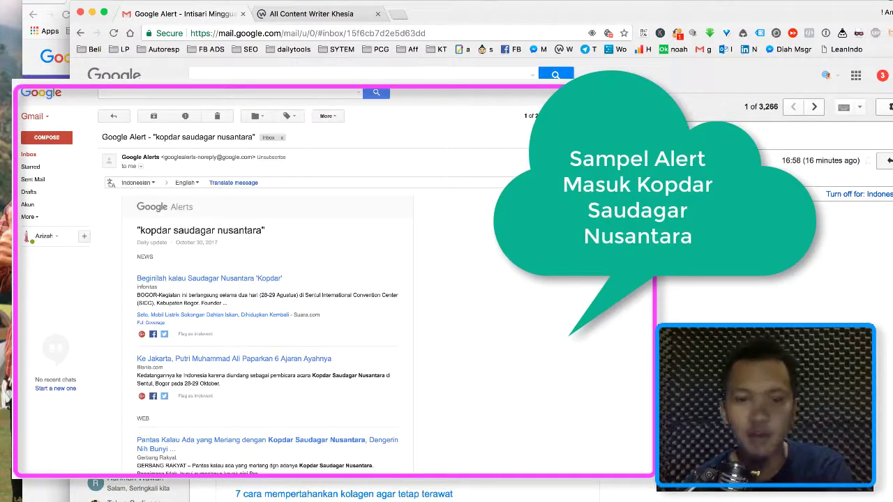
pyautogui.scroll(-3, 446, 293)
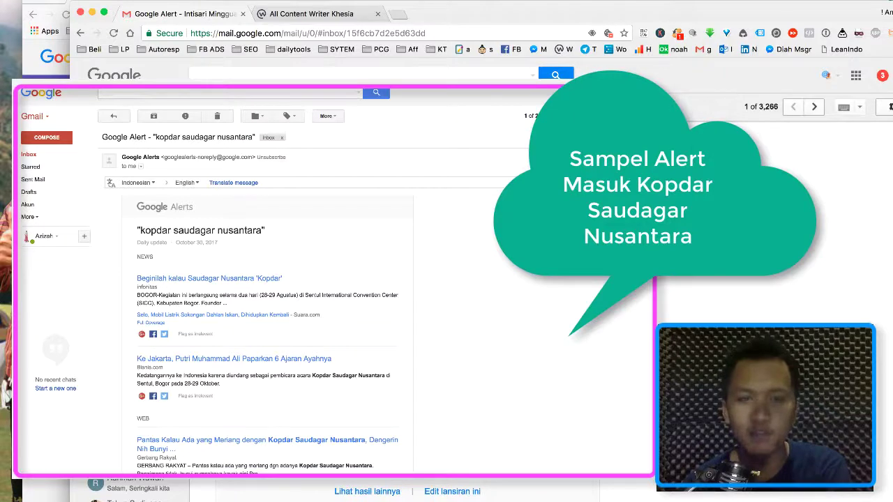